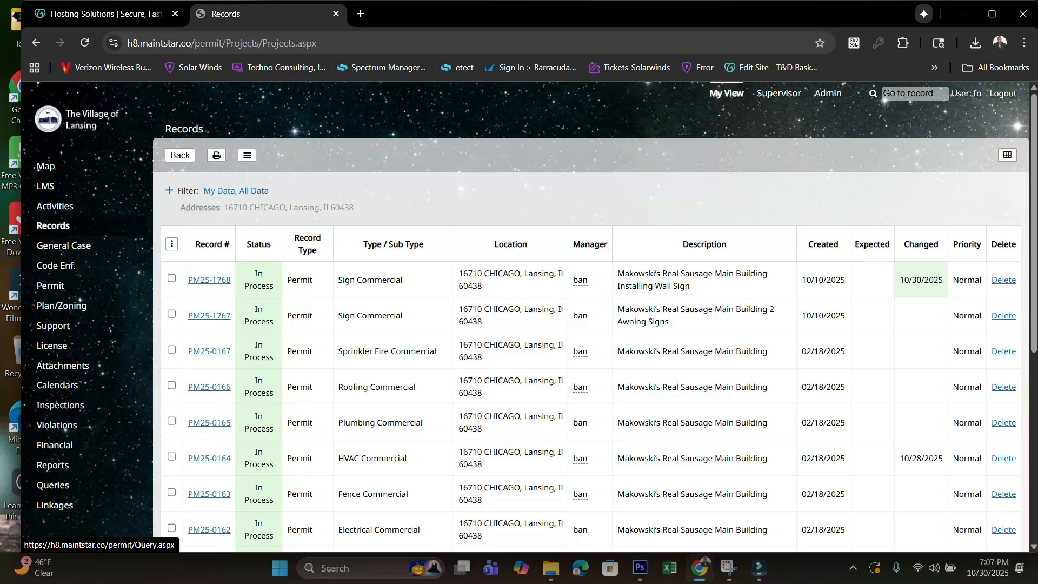
# - Open the saved Monthly Inspections query from the user queries and view its field and criteria setup
pyautogui.click(53, 485)
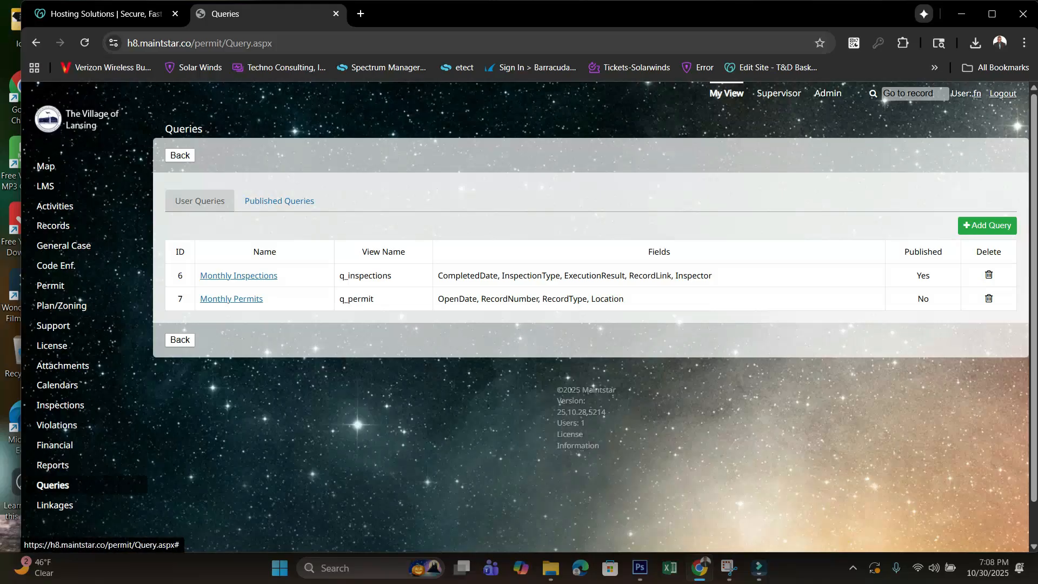
pyautogui.click(238, 276)
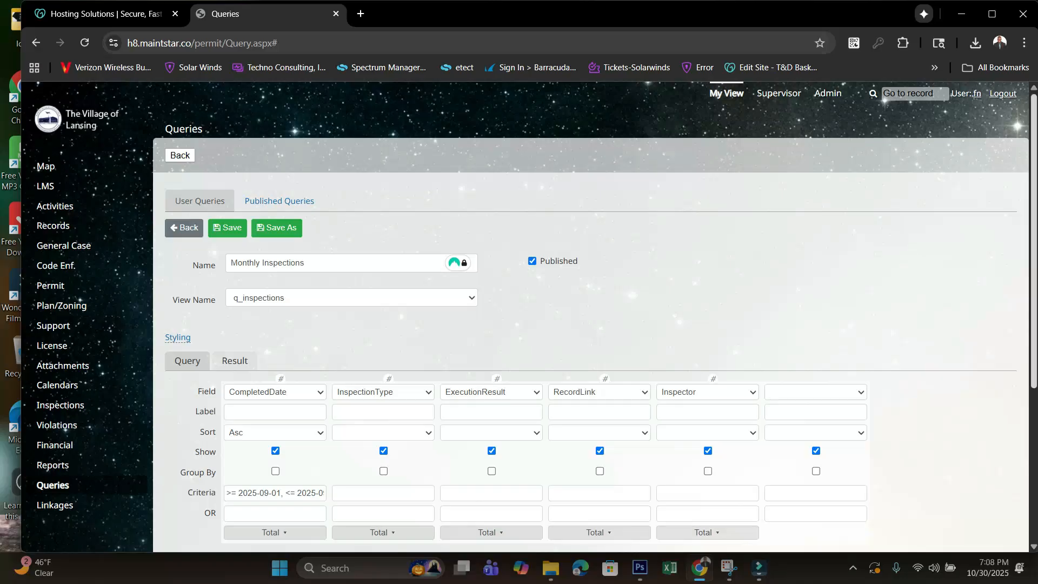
pyautogui.rightClick(940, 295)
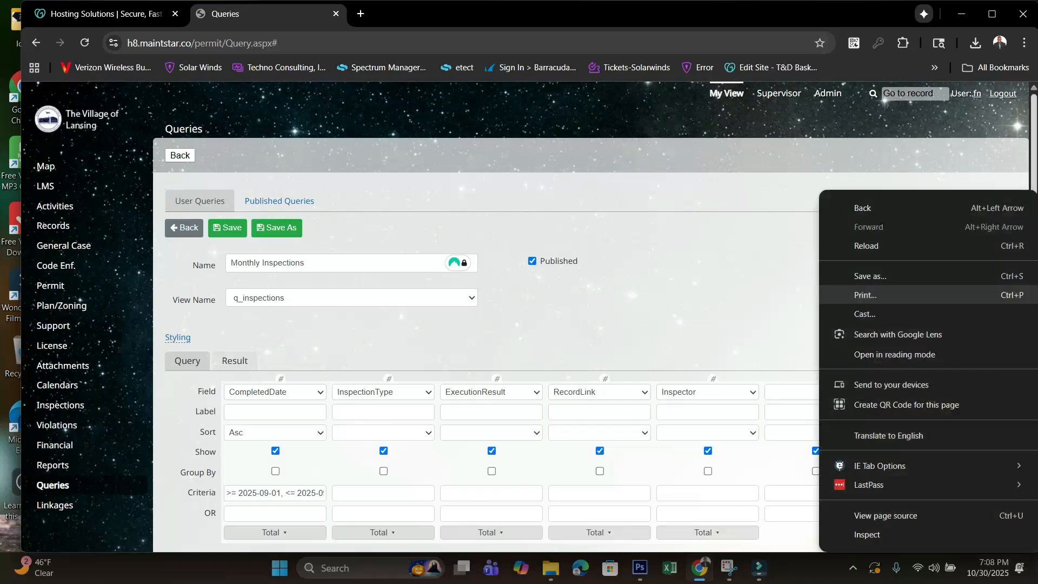
pyautogui.press('Escape')
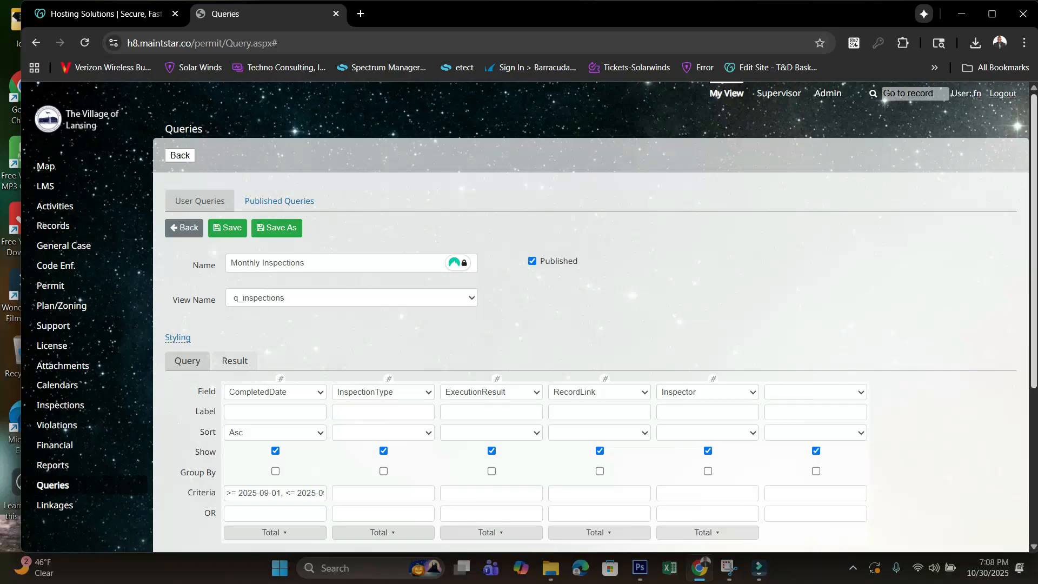
pyautogui.scroll(-2, 590, 317)
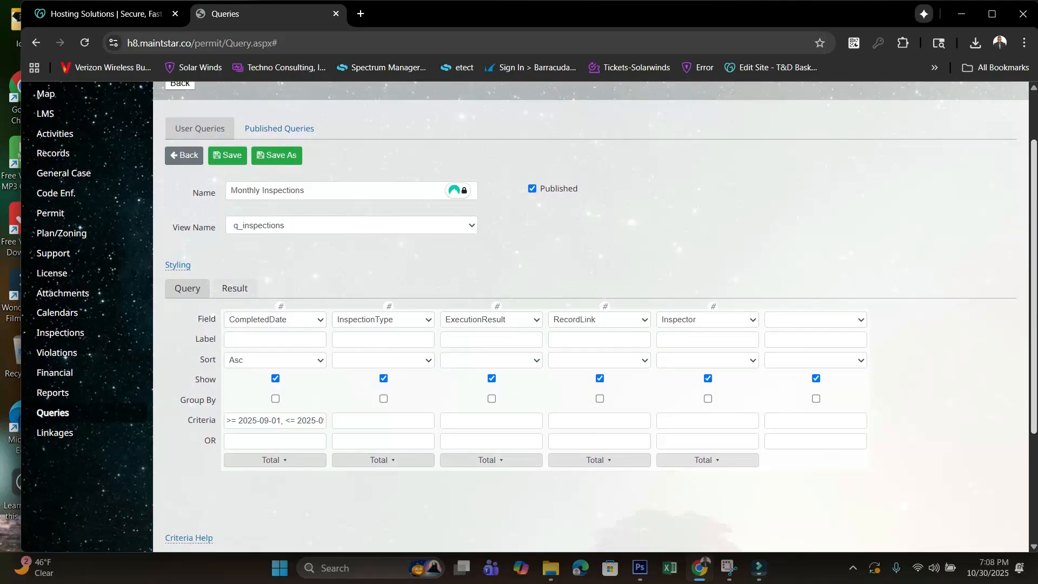
pyautogui.scroll(-1, 589, 317)
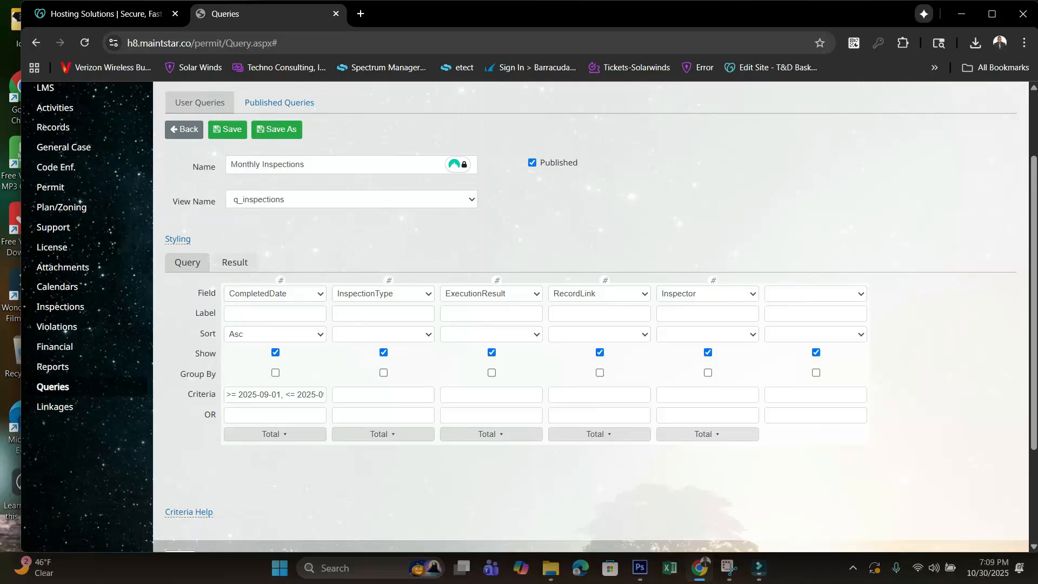
# - Set the start date in the CompletedDate criteria to 2025-10-01
pyautogui.click(262, 394)
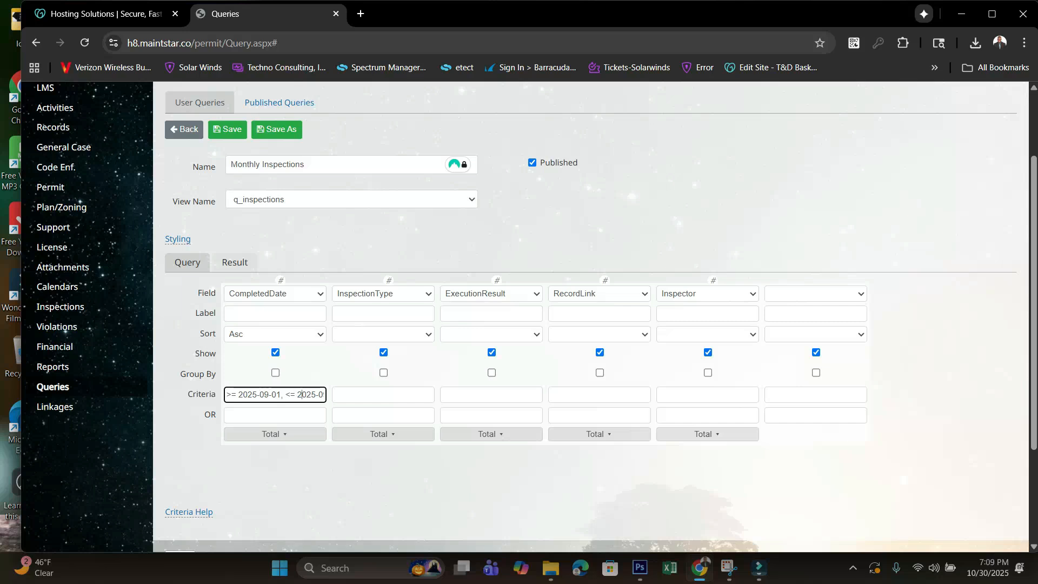
pyautogui.press('Right')
pyautogui.press('Right')
pyautogui.press('Right')
pyautogui.press('Right')
pyautogui.press('Right')
pyautogui.press('Right')
pyautogui.press('Left')
pyautogui.press('Left')
pyautogui.press('Left')
pyautogui.press('Left')
pyautogui.press('Left')
pyautogui.press('Left')
pyautogui.press('Left')
pyautogui.press('Left')
pyautogui.press('Right')
pyautogui.press('Right')
pyautogui.press('Right')
pyautogui.press('Delete')
pyautogui.press('Delete')
pyautogui.press('Delete')
pyautogui.write('-10')
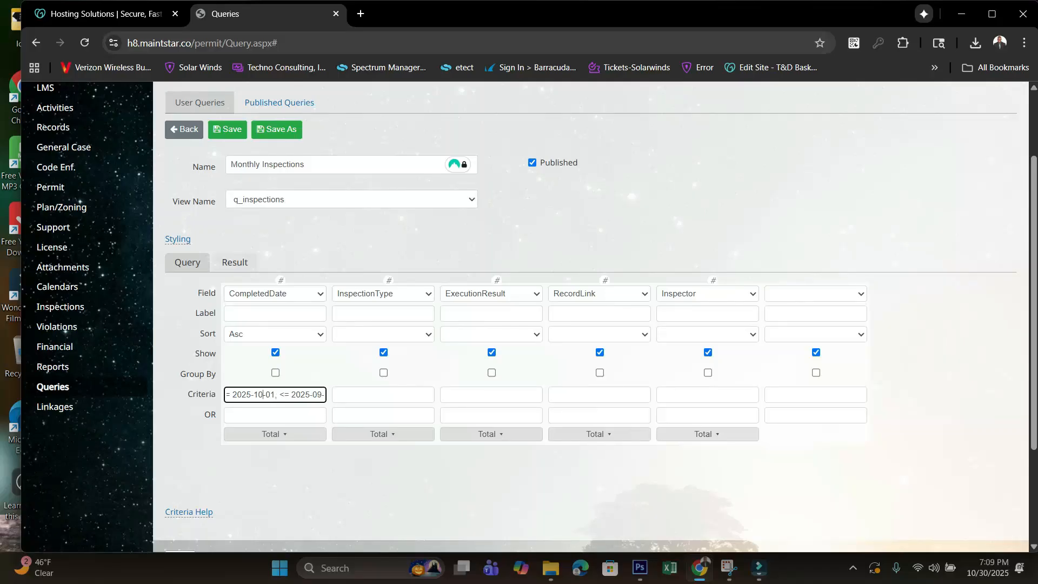
# - Set the month of the end date in the CompletedDate criteria to 10
pyautogui.press('End')
pyautogui.press('Delete')
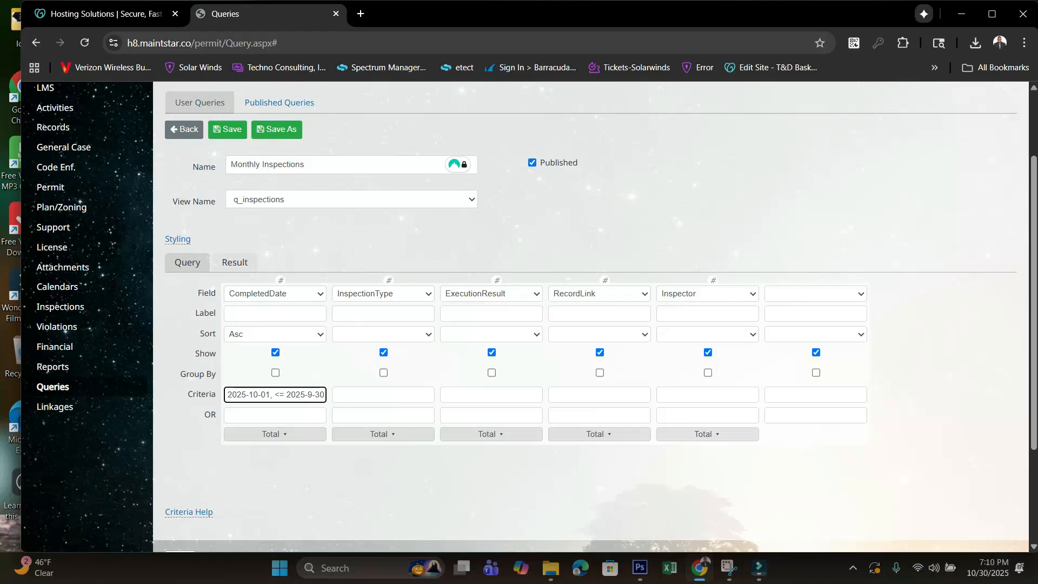
pyautogui.press('Delete')
pyautogui.write('10')
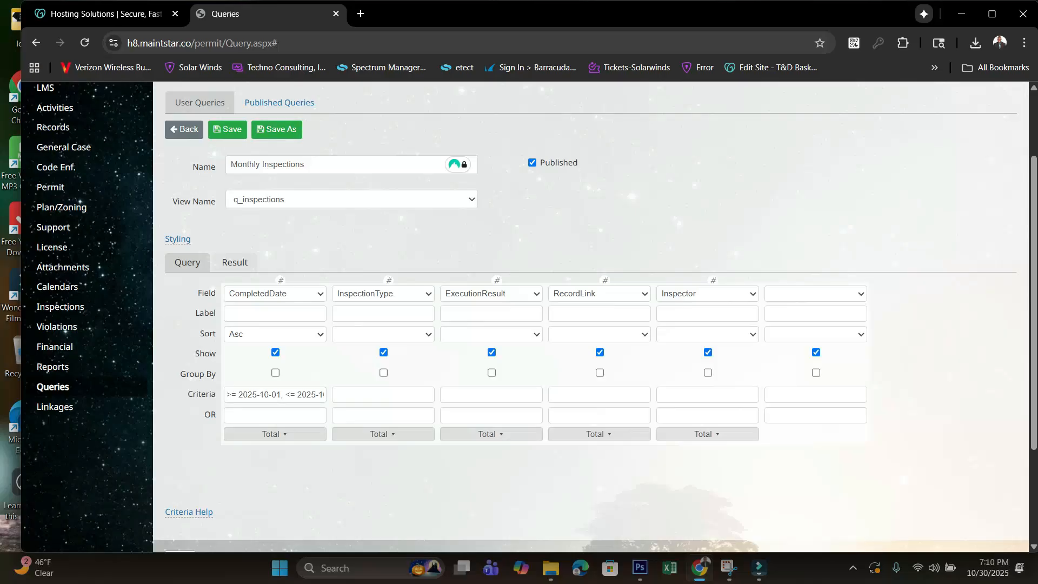
# - Run the Monthly Inspections query and review its results and total count
pyautogui.click(234, 263)
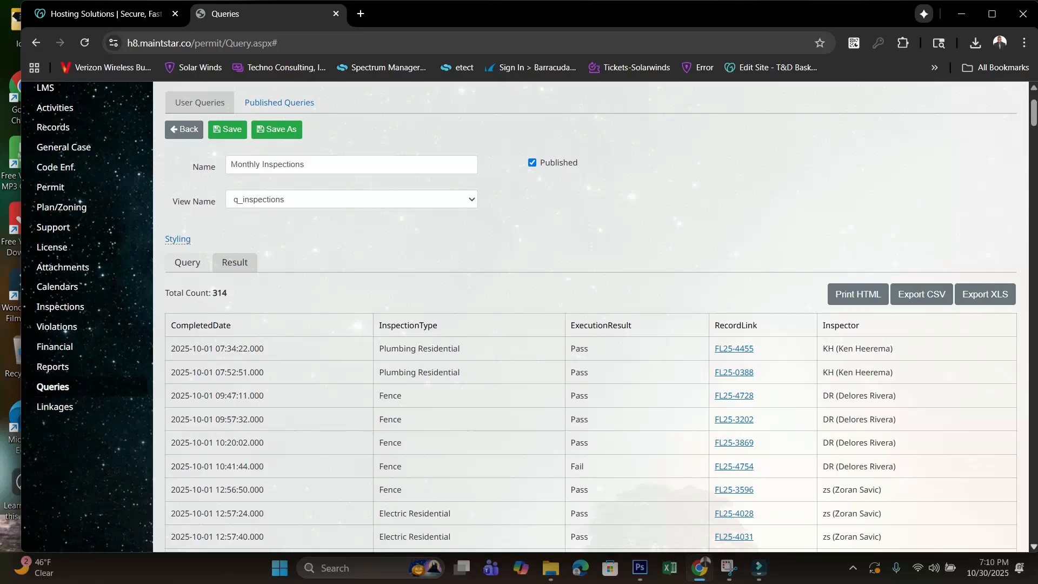
pyautogui.scroll(-2, 589, 324)
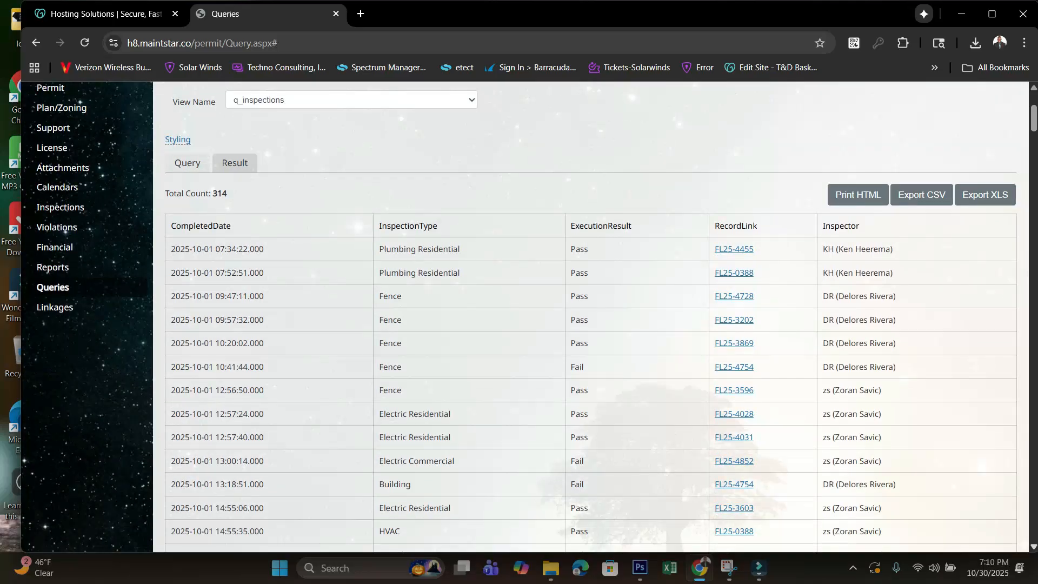
pyautogui.scroll(-1, 590, 324)
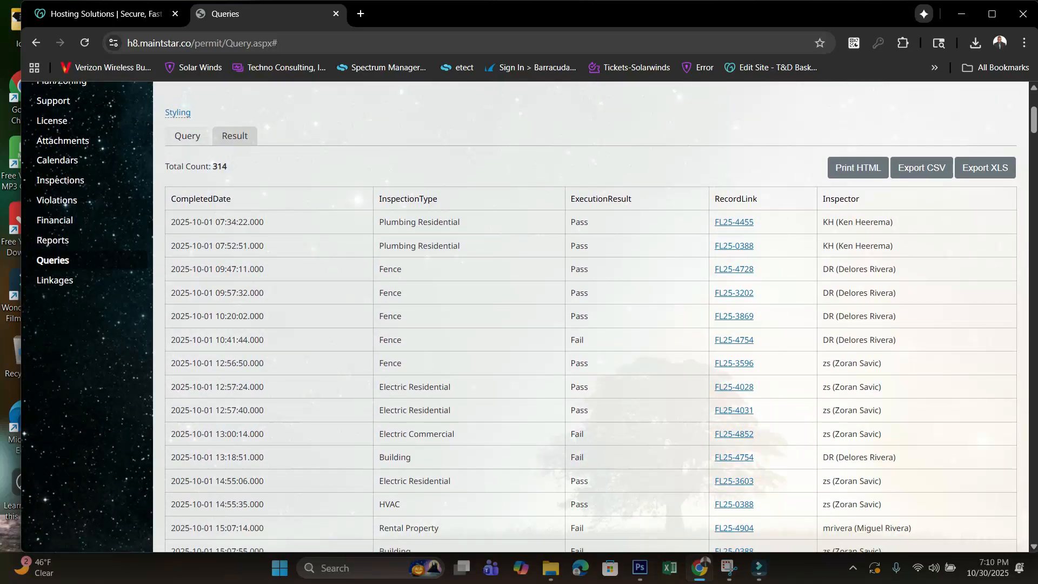
pyautogui.moveTo(227, 166)
pyautogui.mouseDown()
pyautogui.moveTo(164, 167)
pyautogui.moveTo(223, 166)
pyautogui.mouseUp()
pyautogui.click(223, 166)
pyautogui.scroll(5, 223, 167)
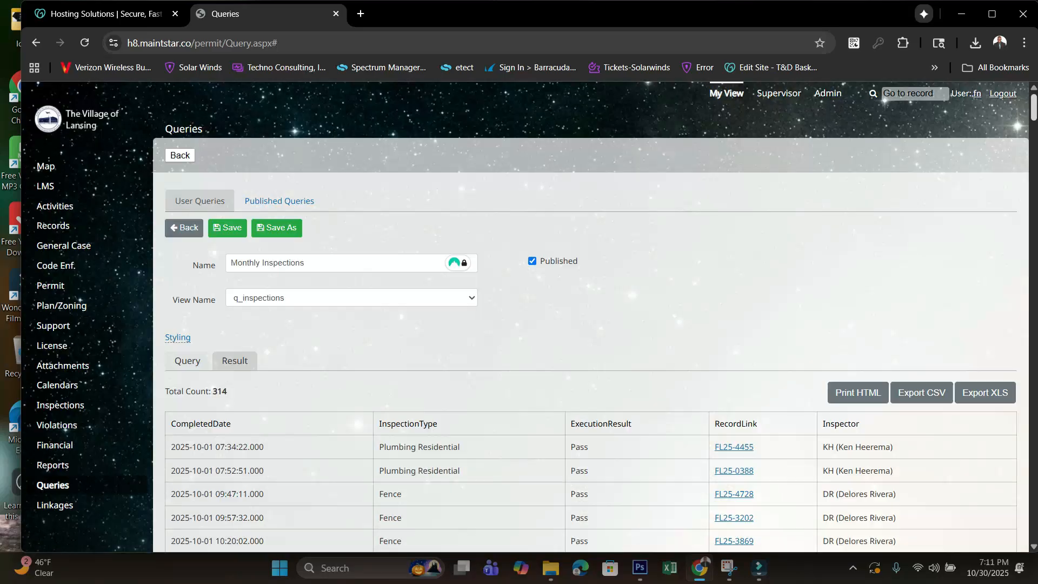
pyautogui.scroll(-1, 589, 325)
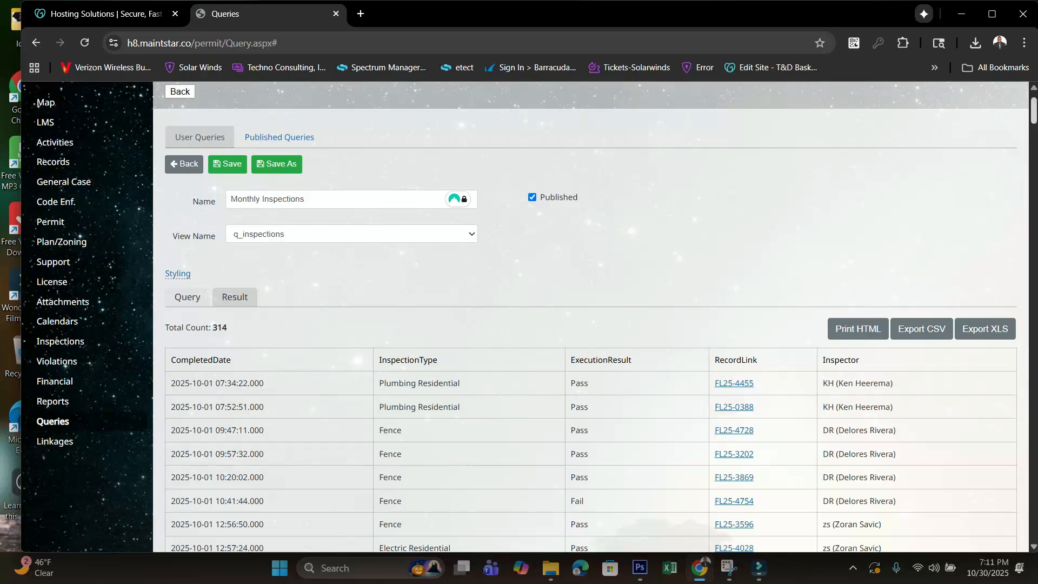
# - Export the query results as CSV and open the downloaded query-result.csv in Excel
pyautogui.rightClick(930, 139)
pyautogui.press('Escape')
pyautogui.click(922, 329)
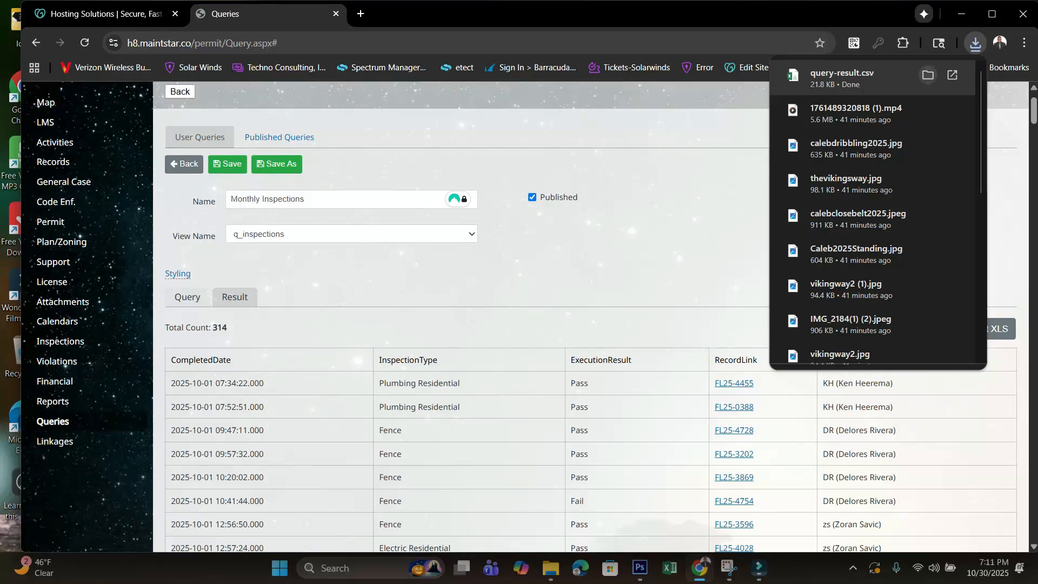
pyautogui.click(854, 78)
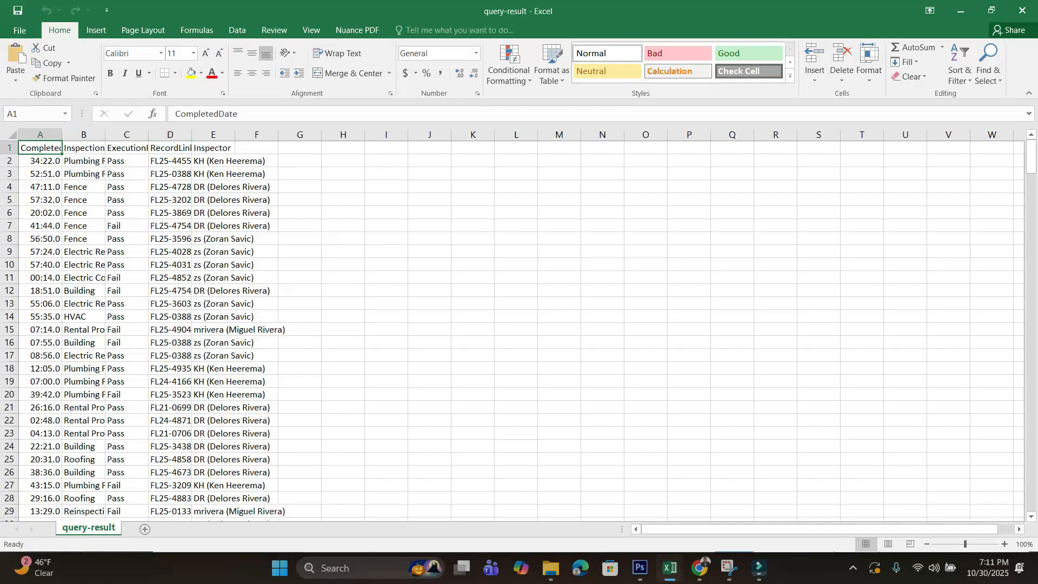
# - Auto-fit the widths of columns A through E to their contents in the query-result sheet
pyautogui.doubleClick(63, 135)
pyautogui.doubleClick(129, 135)
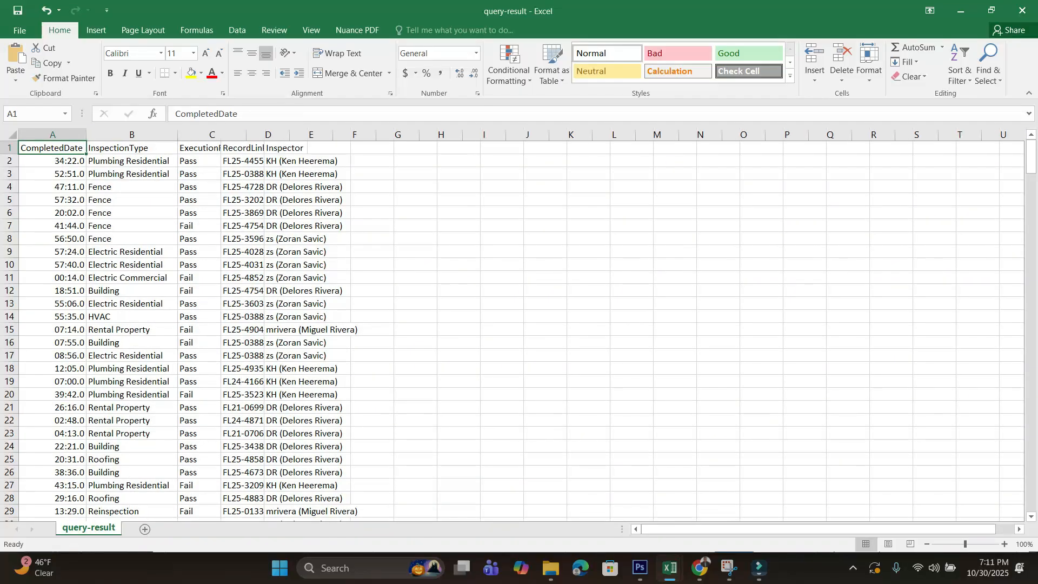
pyautogui.doubleClick(221, 134)
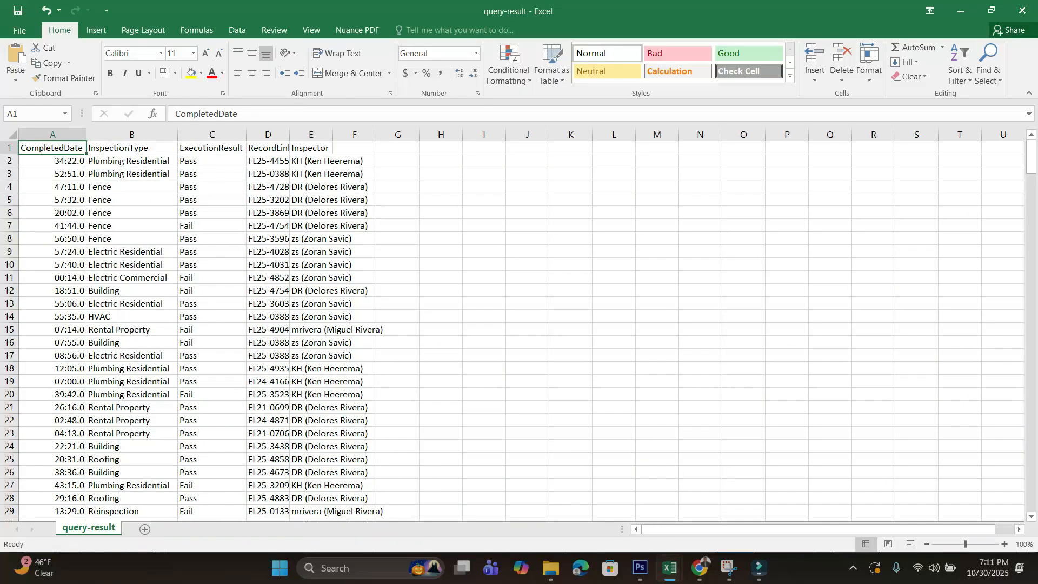
pyautogui.doubleClick(289, 135)
pyautogui.doubleClick(340, 134)
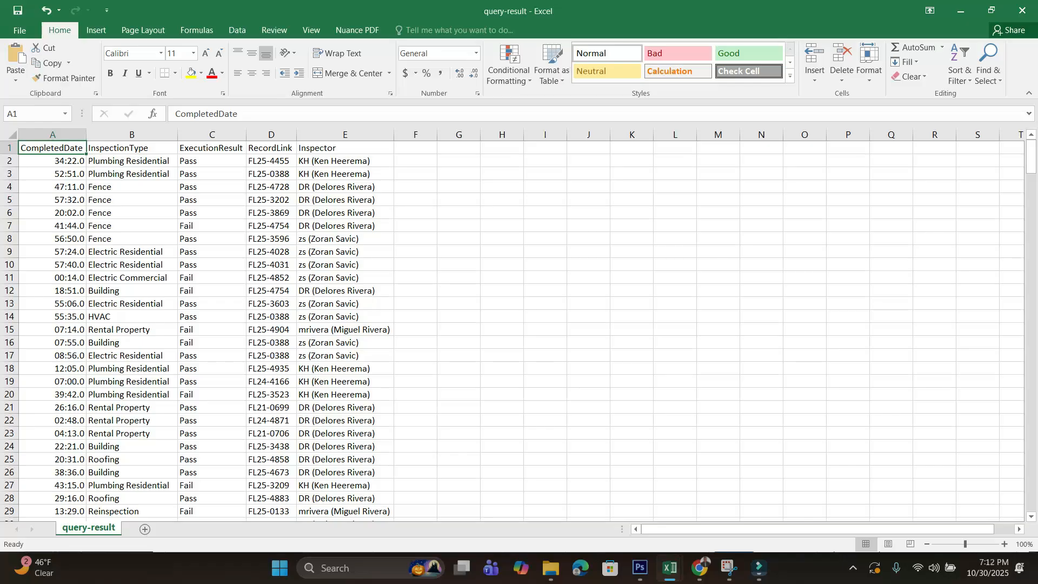
# - Check the last exported rows, close the query-result workbook and return to the query results in the browser
pyautogui.moveTo(1031, 157); pyautogui.dragTo(1031, 494)
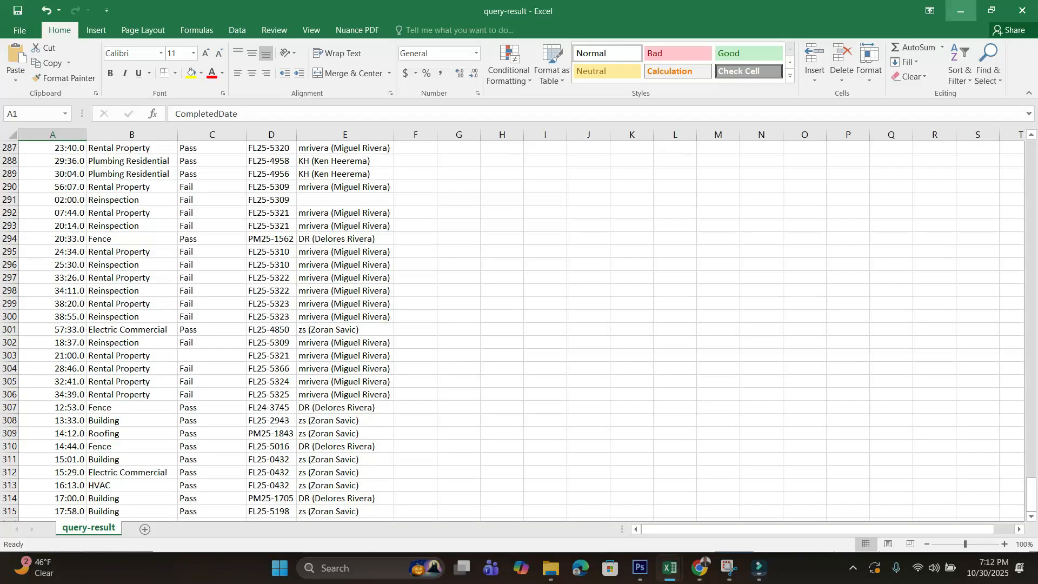
pyautogui.hotkey('ctrl', 'w')
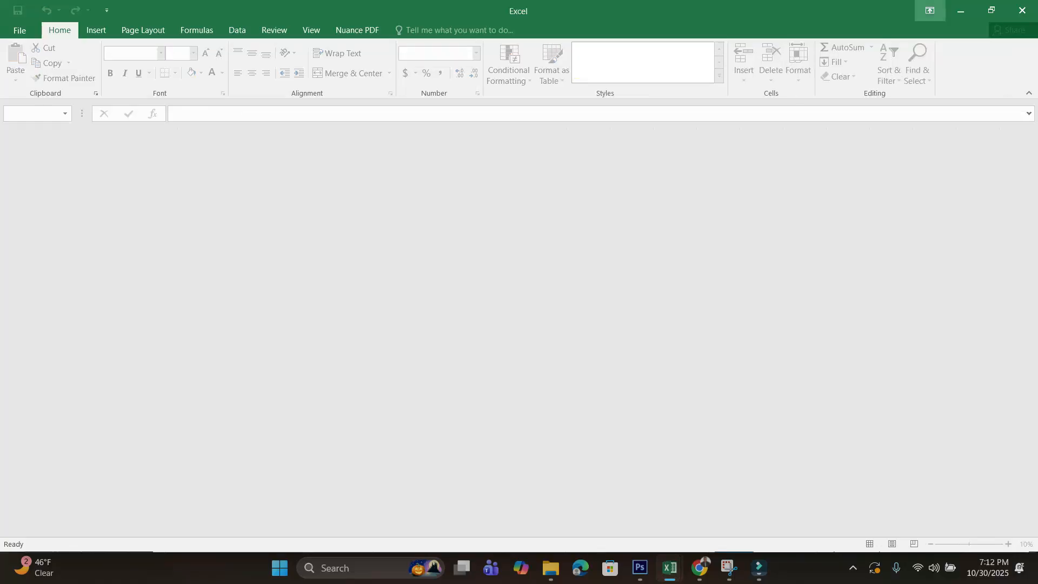
pyautogui.click(961, 11)
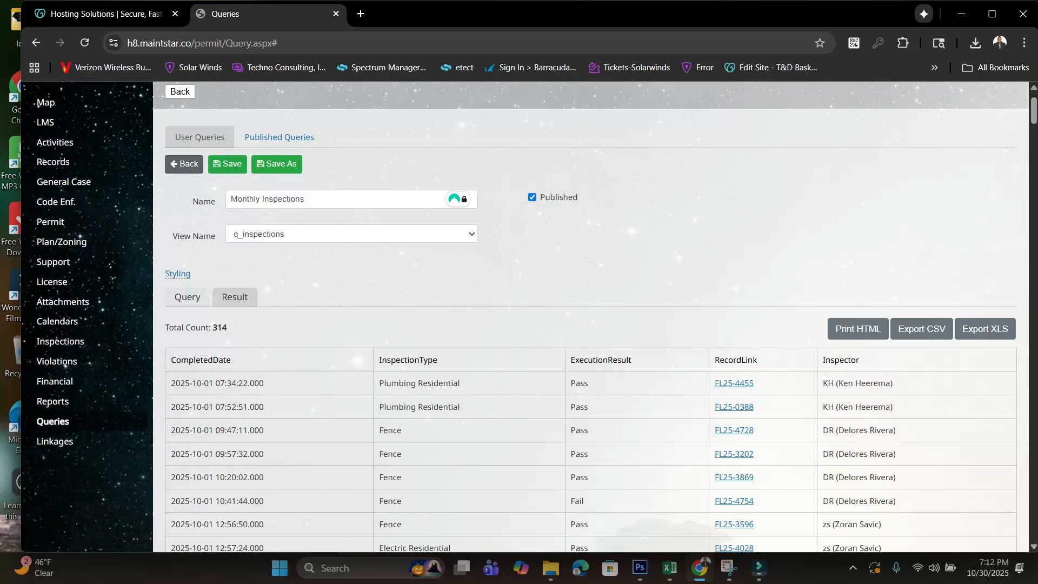
# - Go back to the query list and add a new query named "Flood Zone query"
pyautogui.click(184, 164)
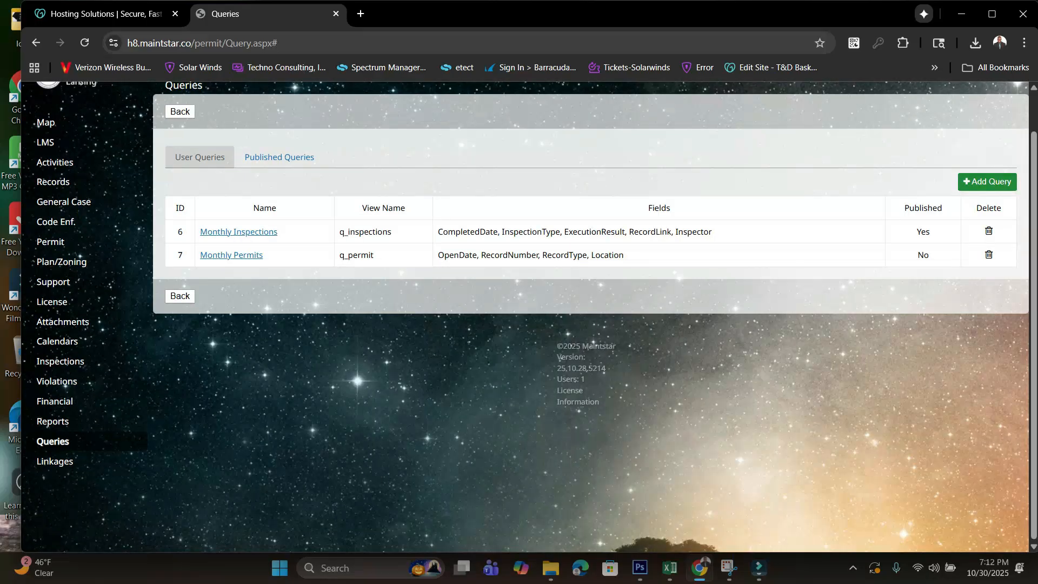
pyautogui.click(987, 182)
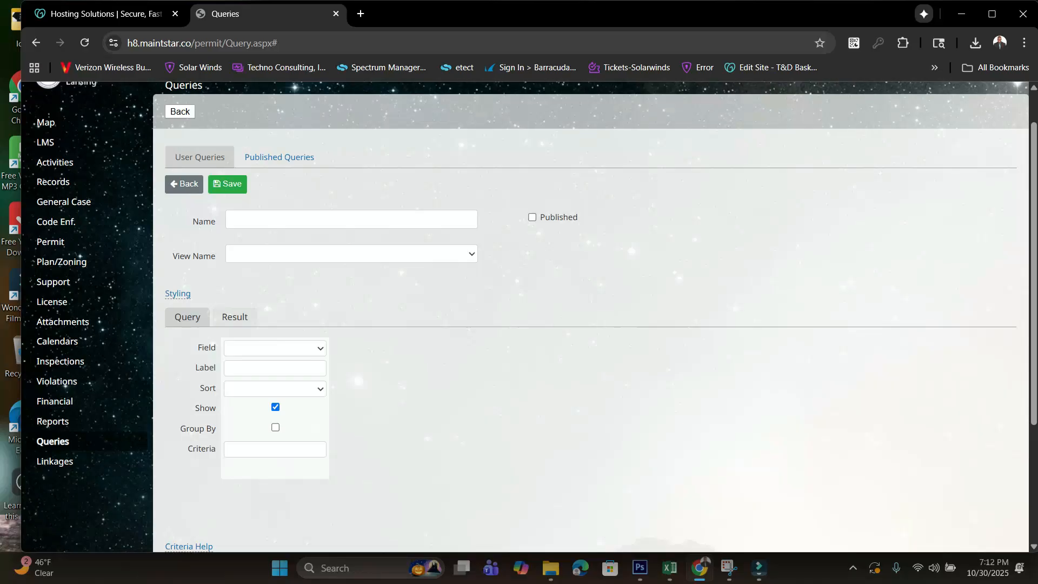
pyautogui.click(351, 219)
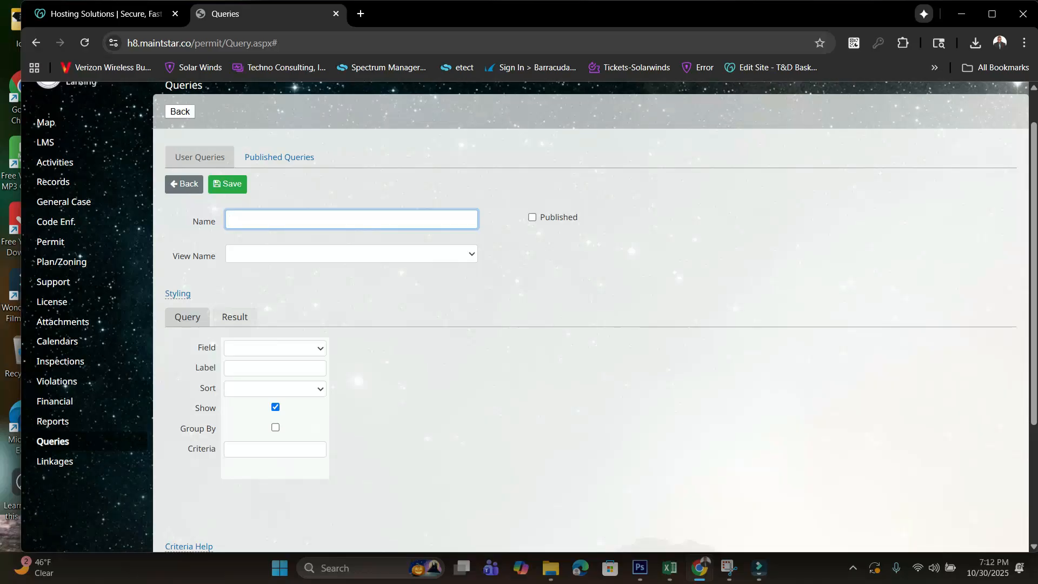
pyautogui.write('Flood Zone query')
# - Set the new query's view to q_inspections
pyautogui.click(411, 254)
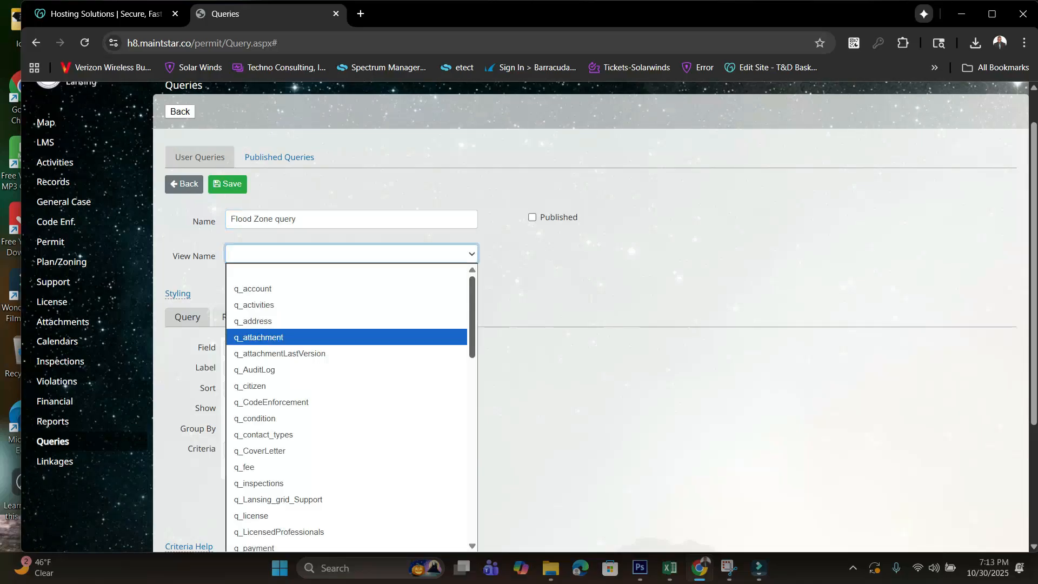
pyautogui.scroll(-3, 346, 361)
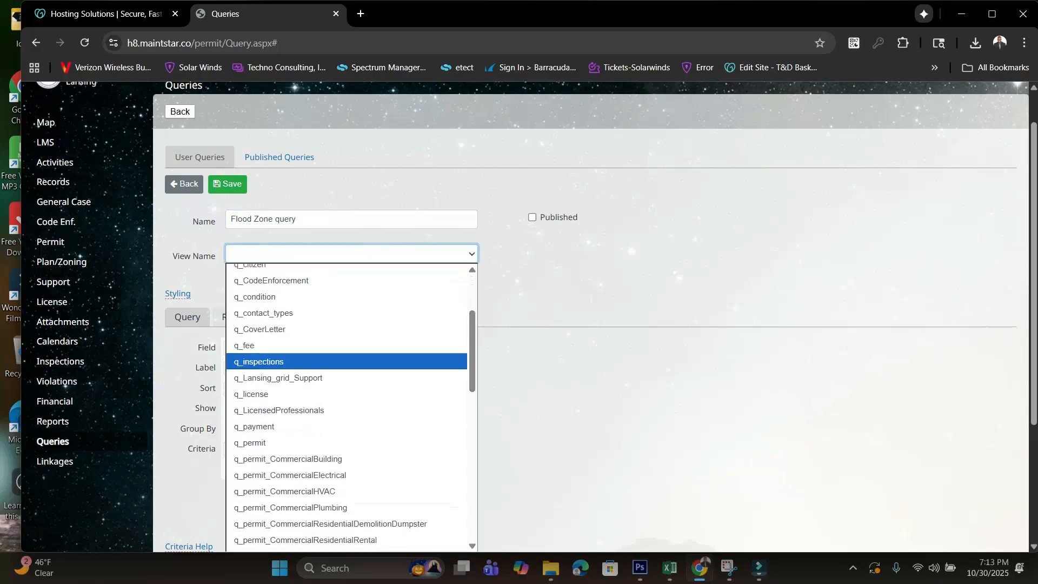
pyautogui.click(346, 361)
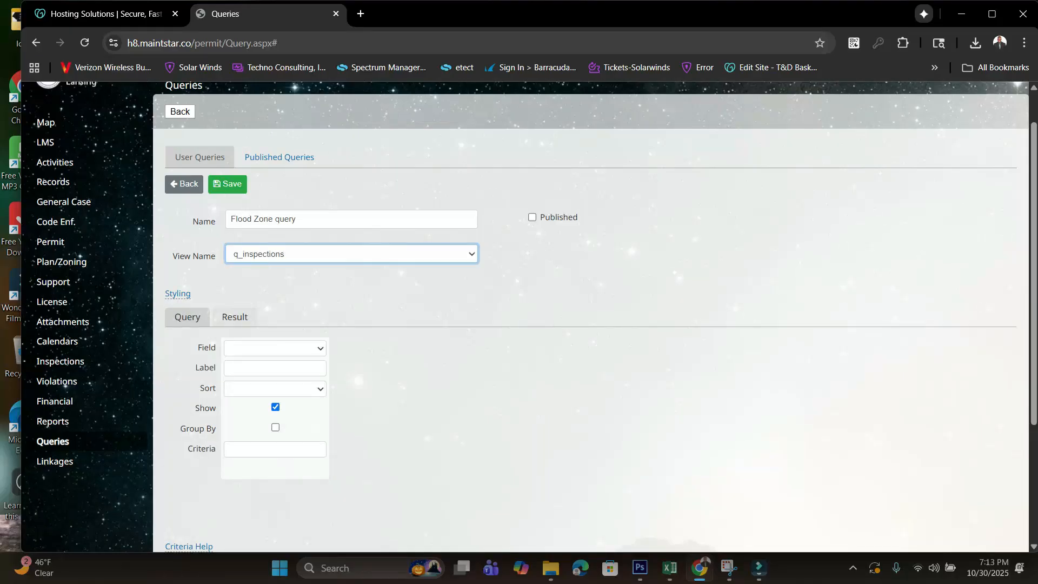
# - Set the first query column's field to PrimaryContact
pyautogui.click(275, 348)
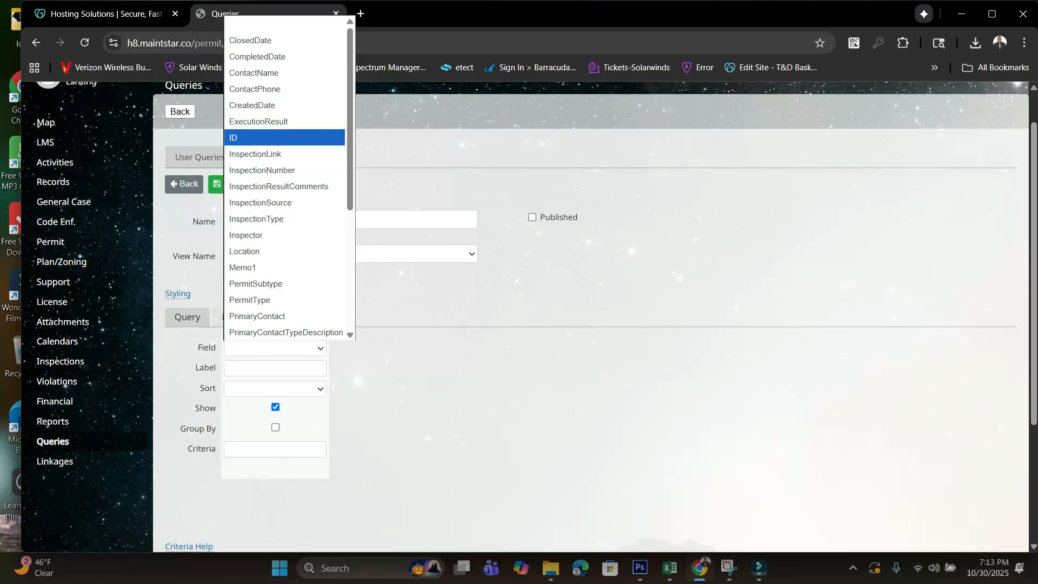
pyautogui.scroll(-2, 289, 183)
pyautogui.scroll(-1, 287, 184)
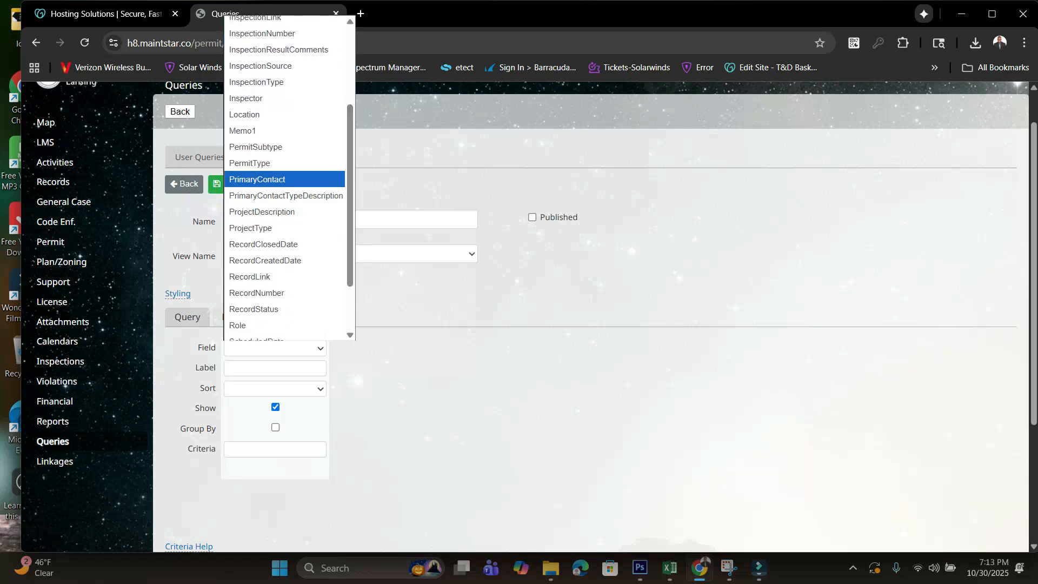
pyautogui.click(285, 180)
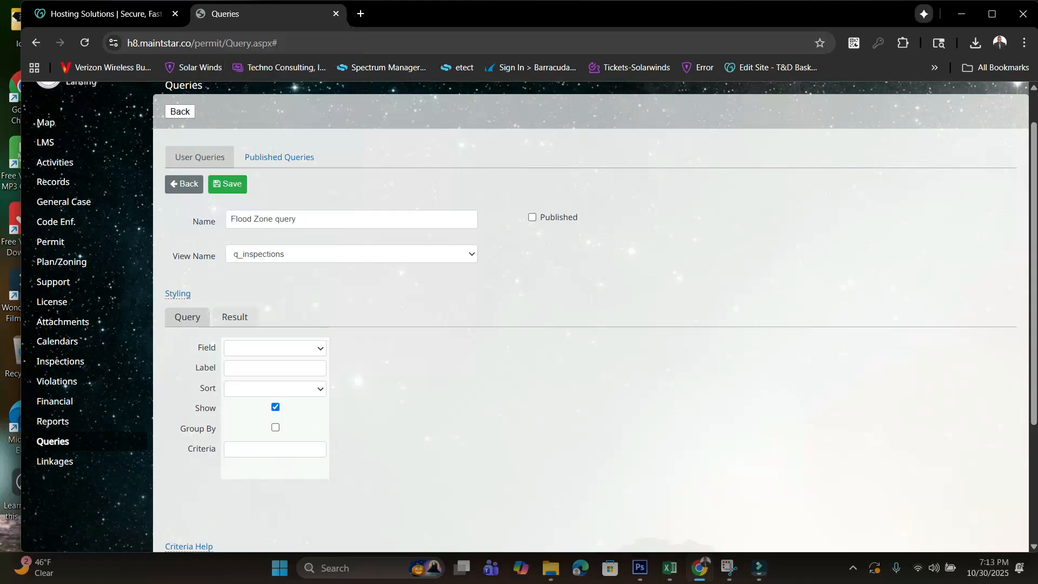
pyautogui.click(275, 348)
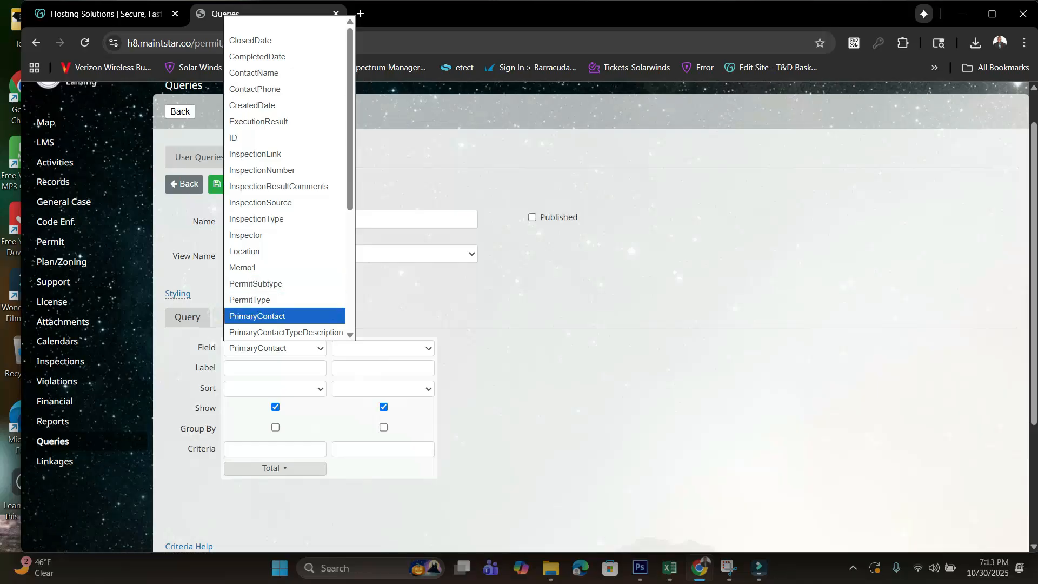
pyautogui.click(257, 316)
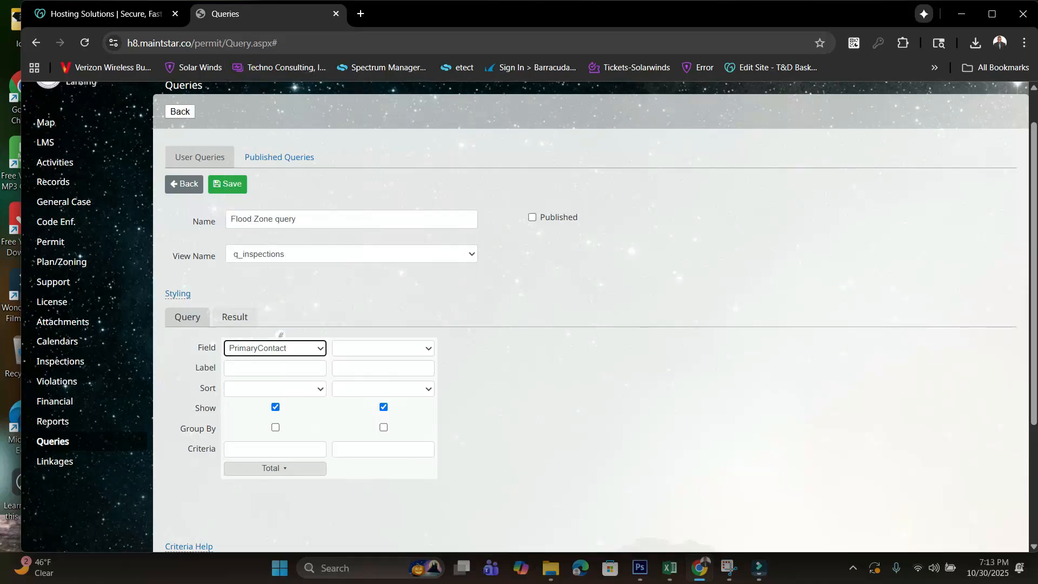
# - Set the second query column's field to Inspector and the third column's field to InspectionType
pyautogui.click(383, 348)
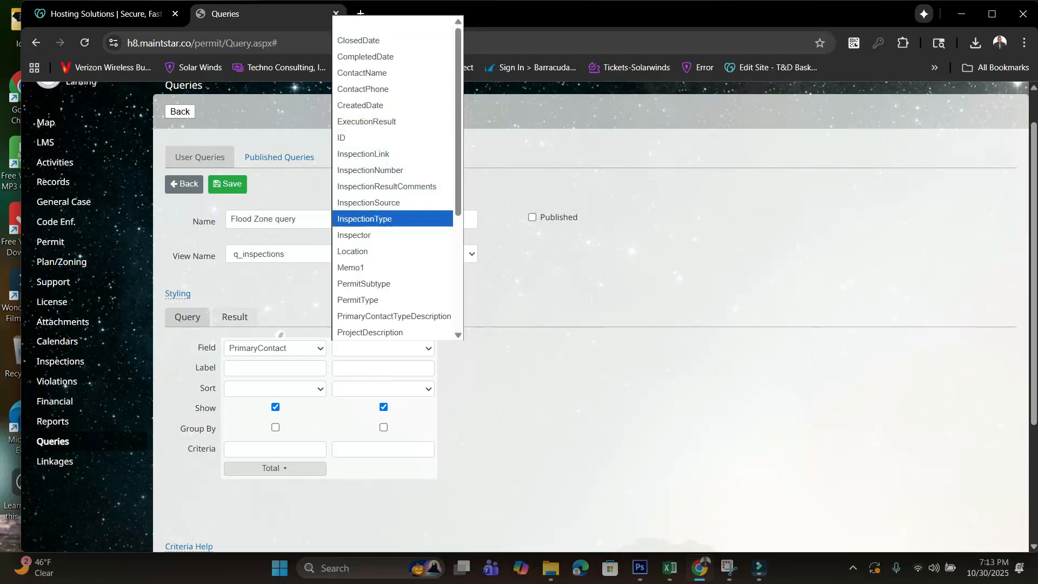
pyautogui.click(354, 234)
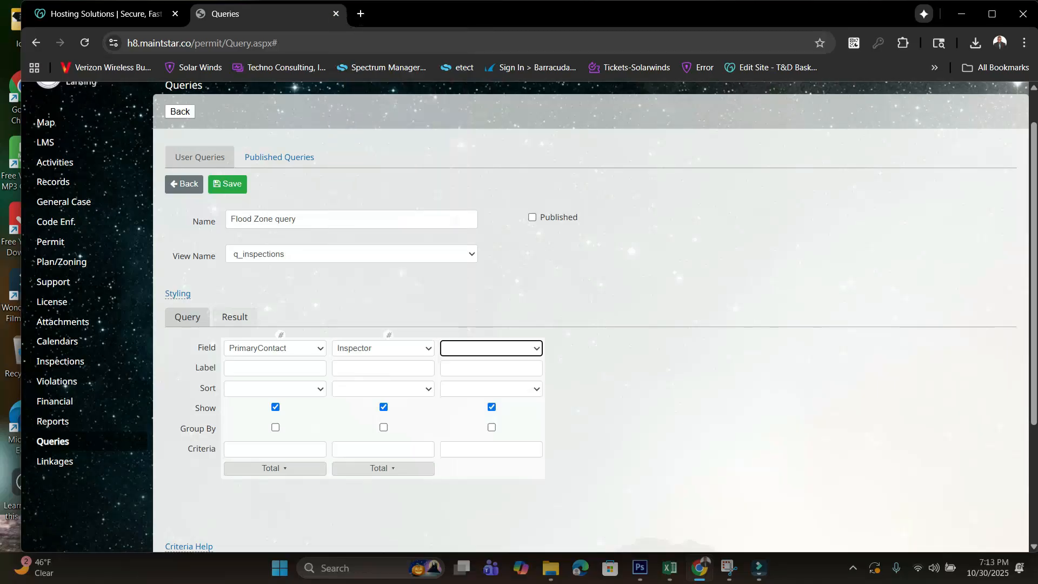
pyautogui.click(491, 349)
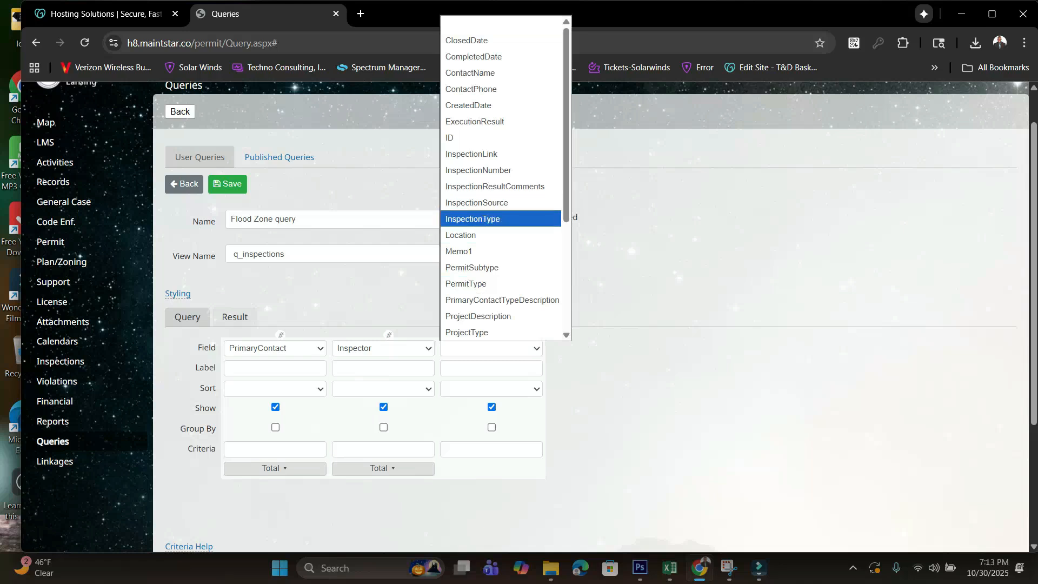
pyautogui.click(473, 218)
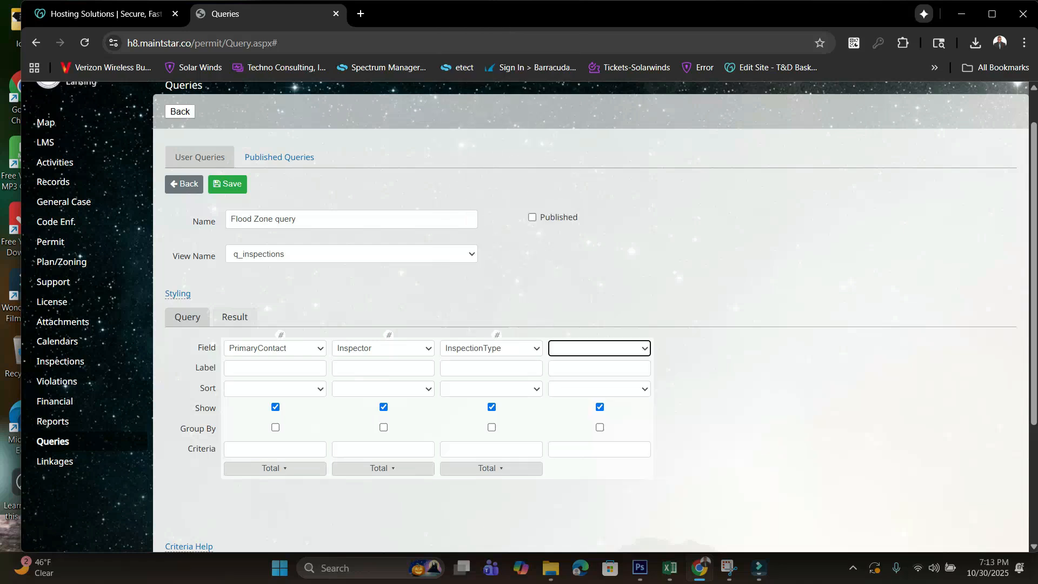
# - Set the fourth query column's field to Location
pyautogui.click(599, 348)
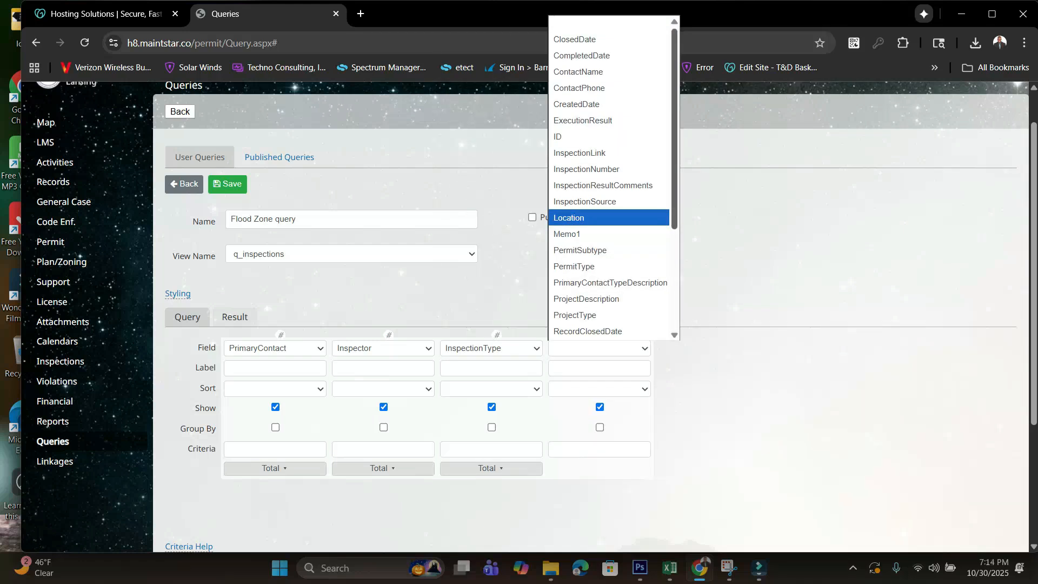
pyautogui.scroll(-3, 613, 183)
pyautogui.scroll(3, 613, 179)
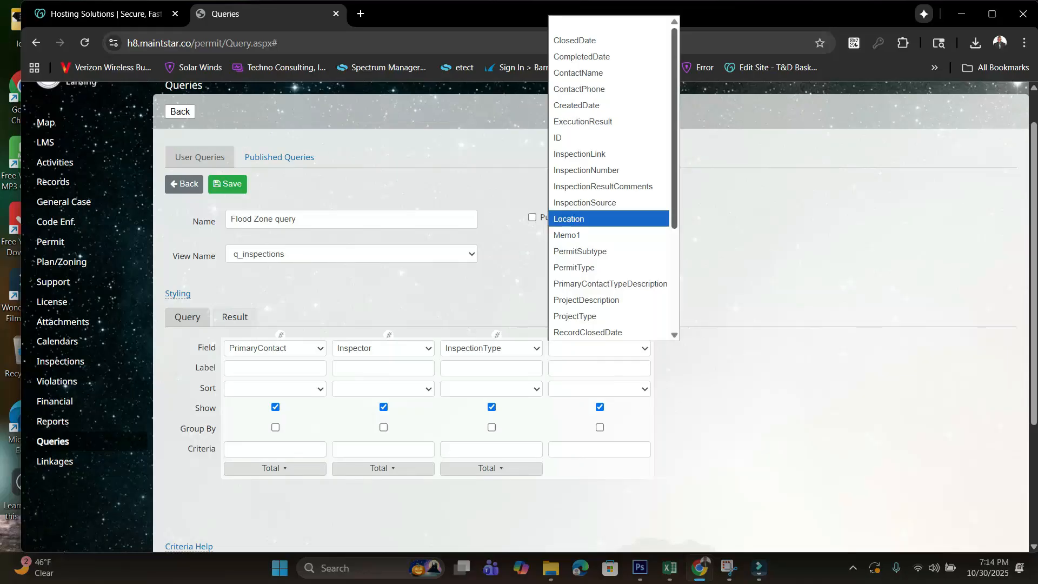
pyautogui.scroll(-3, 611, 179)
pyautogui.scroll(3, 610, 178)
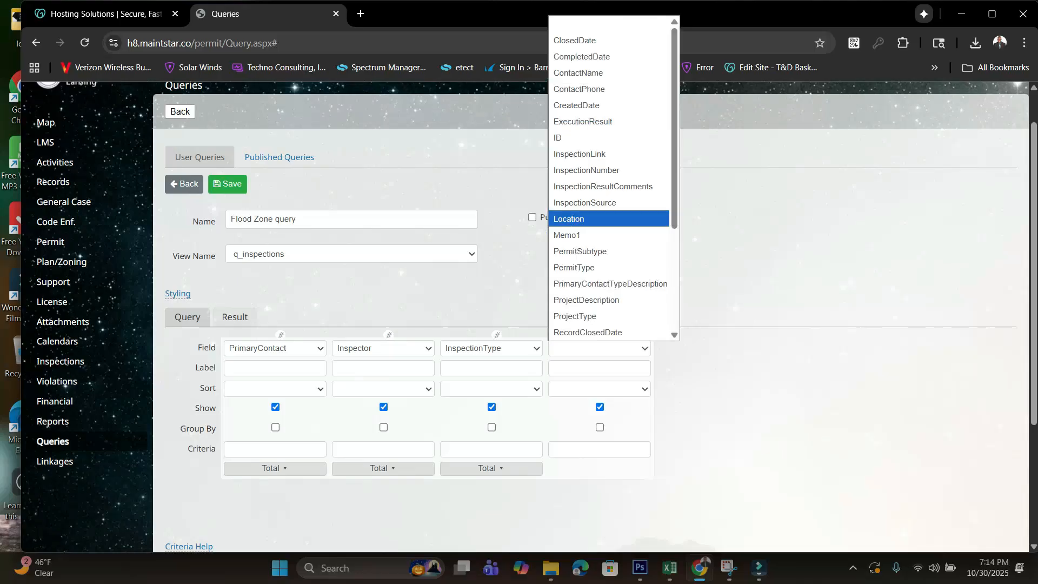
pyautogui.press('Return')
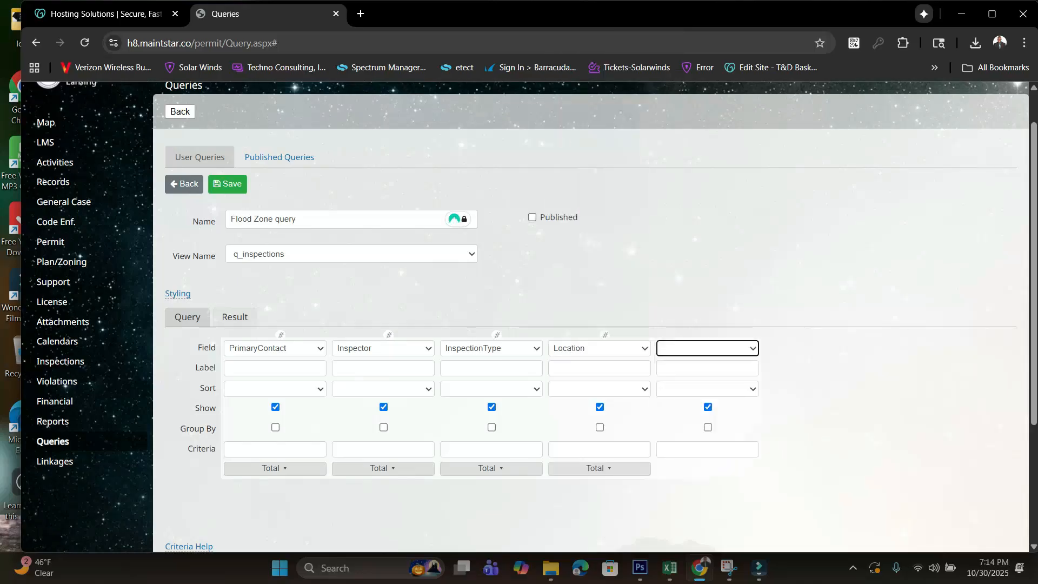
pyautogui.click(622, 389)
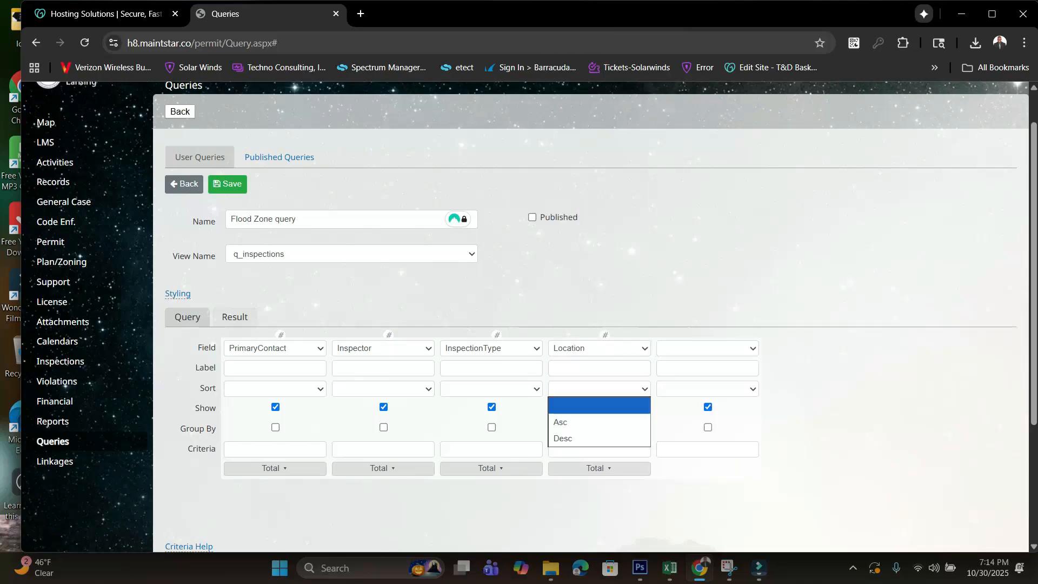
pyautogui.click(708, 348)
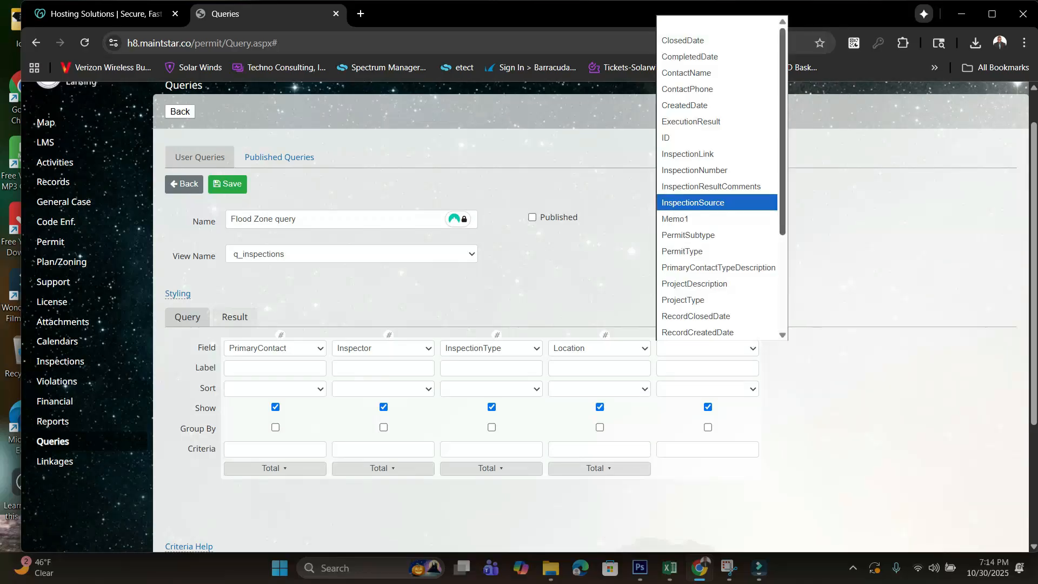
pyautogui.scroll(-3, 716, 179)
pyautogui.scroll(3, 717, 179)
pyautogui.press('Escape')
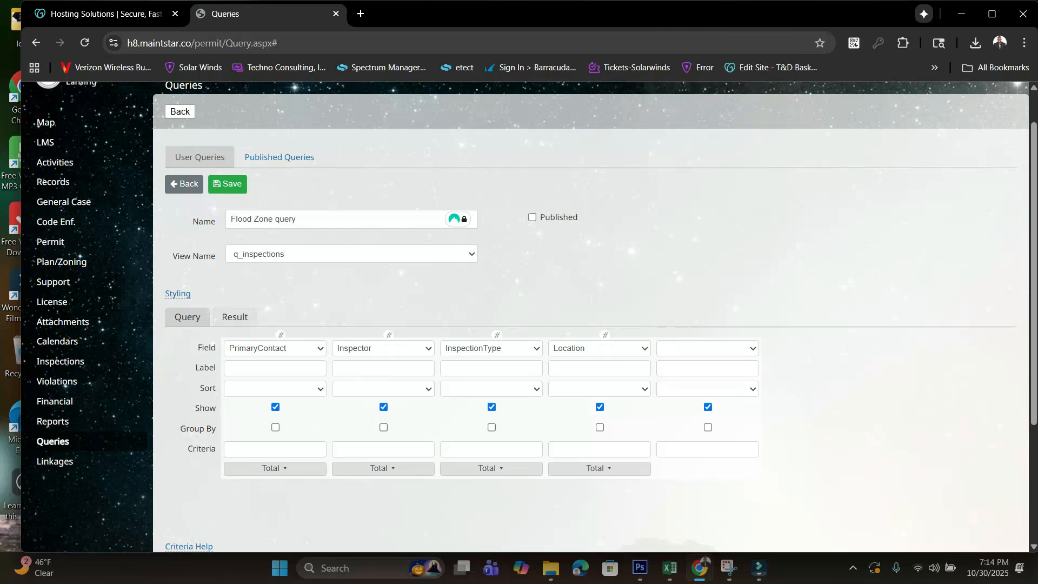
# - Run the Flood Zone query to check its results, and return to the query design
pyautogui.click(235, 317)
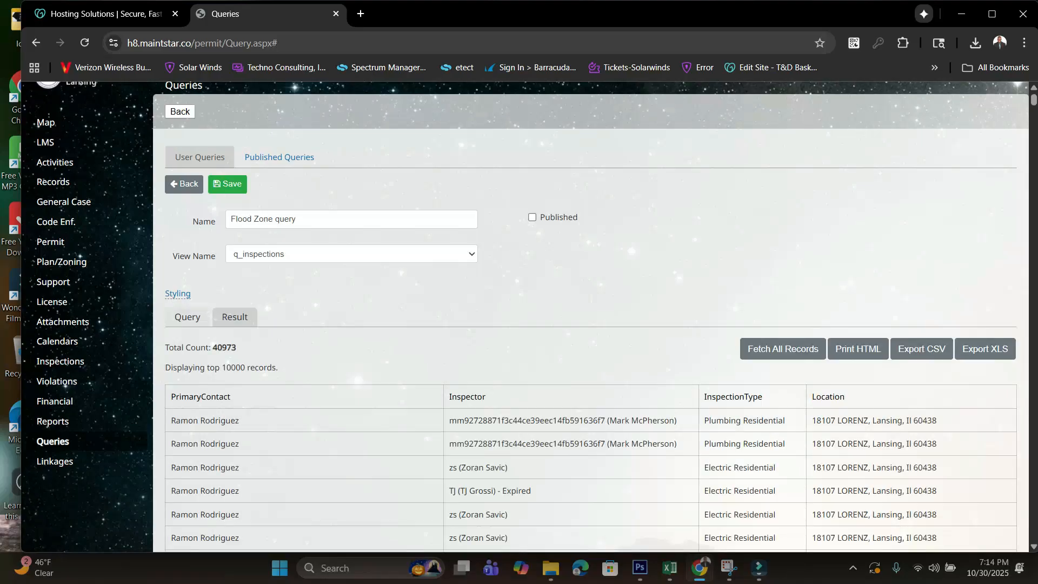
pyautogui.moveTo(1033, 100); pyautogui.dragTo(1033, 97)
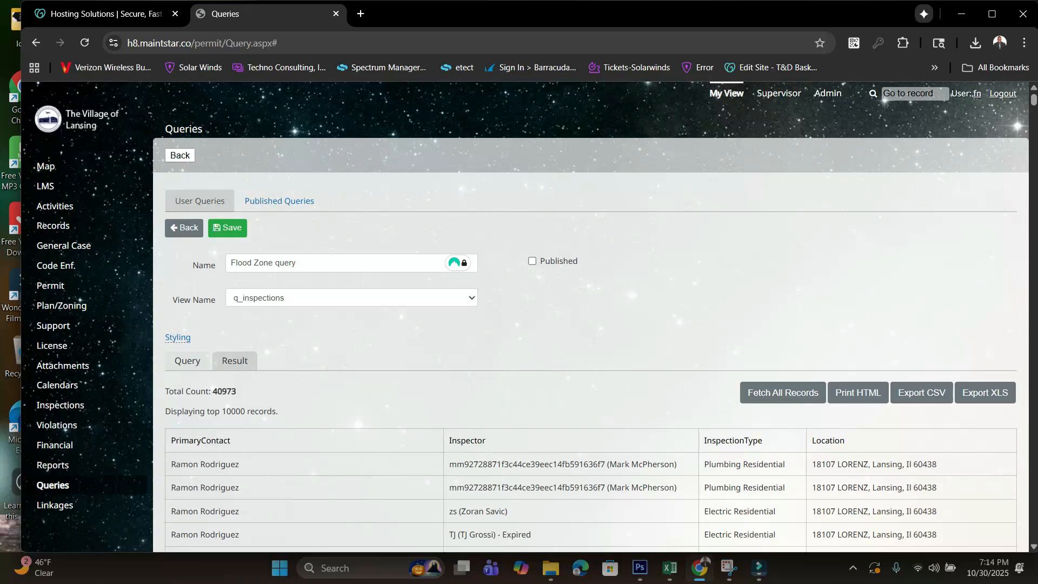
pyautogui.click(187, 360)
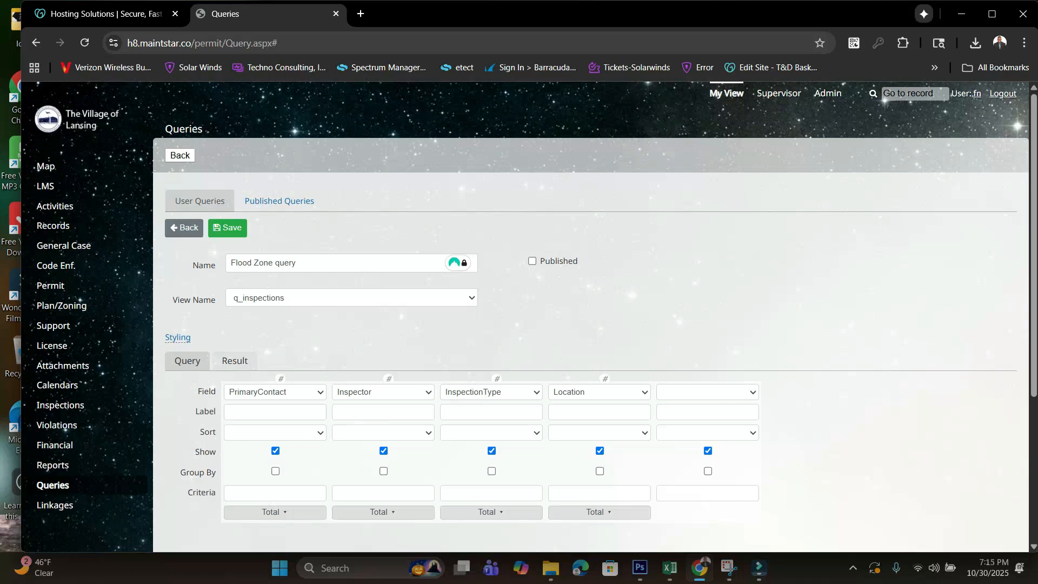
# - Look through the available fields for the first and second query columns, keeping the current selections
pyautogui.click(275, 392)
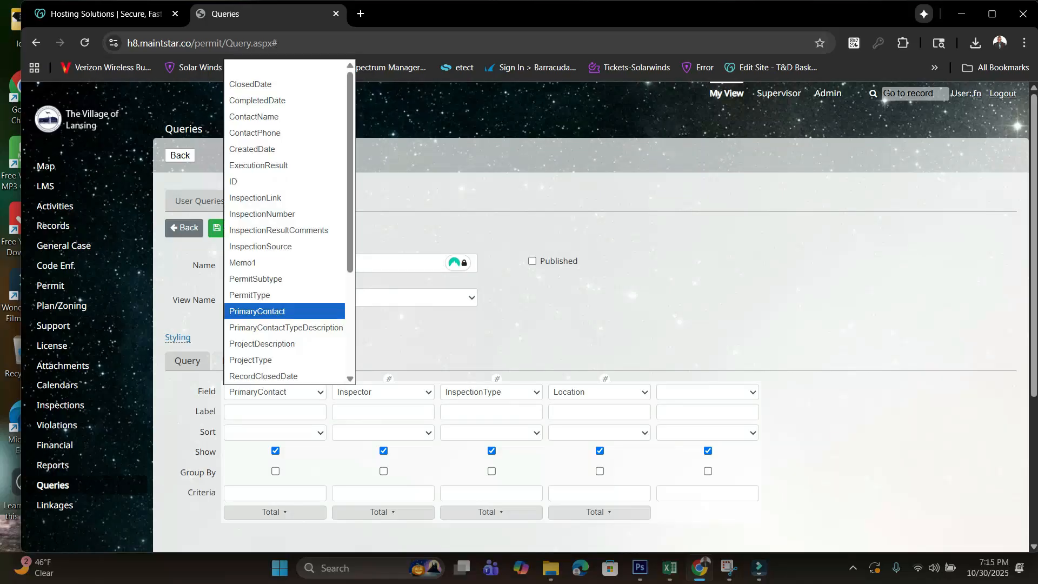
pyautogui.press('Down')
pyautogui.press('Down')
pyautogui.press('Down')
pyautogui.press('Down')
pyautogui.press('Down')
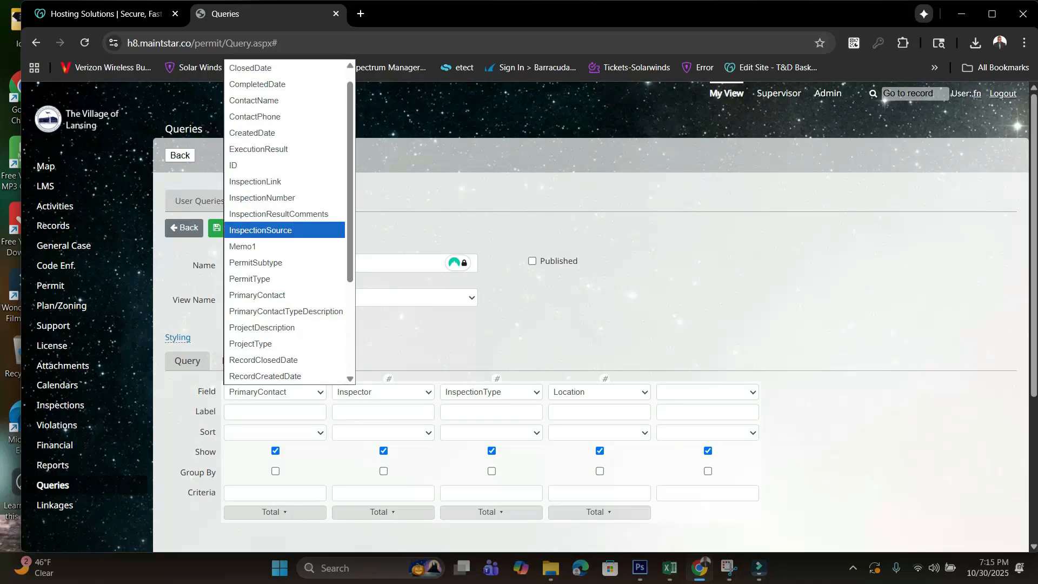
pyautogui.scroll(1, 289, 221)
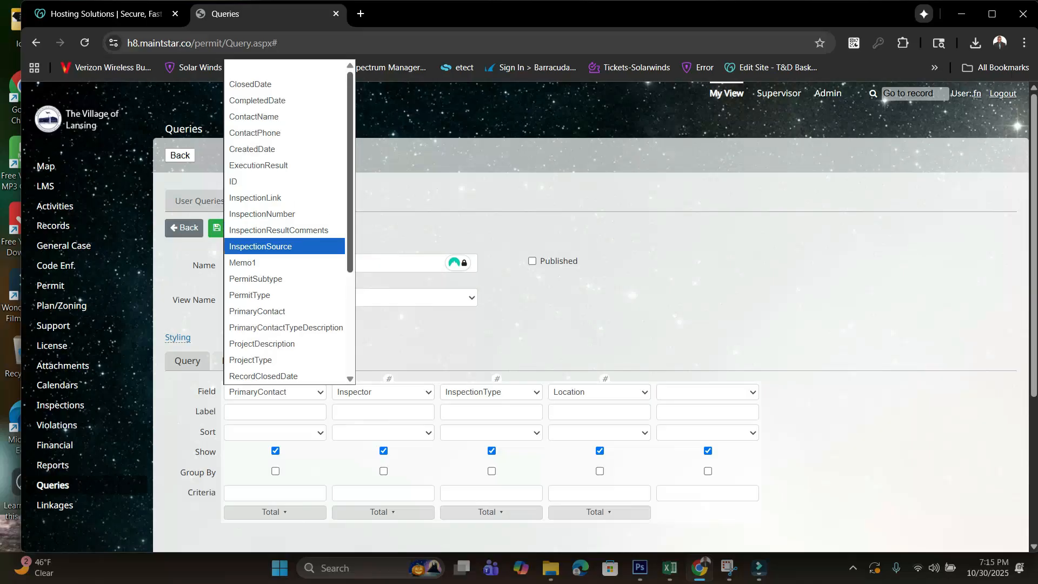
pyautogui.scroll(-10, 289, 222)
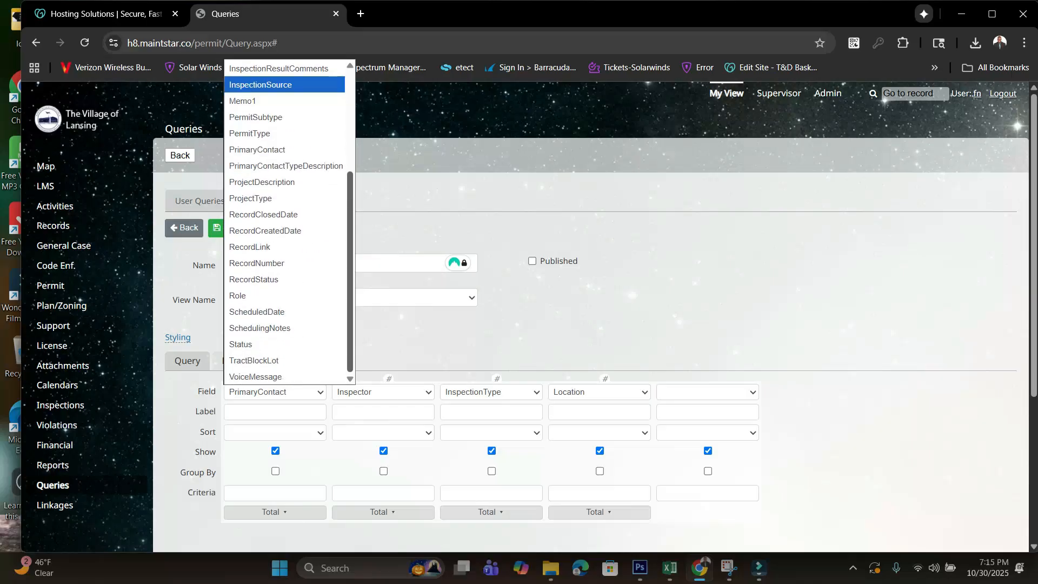
pyautogui.scroll(10, 289, 222)
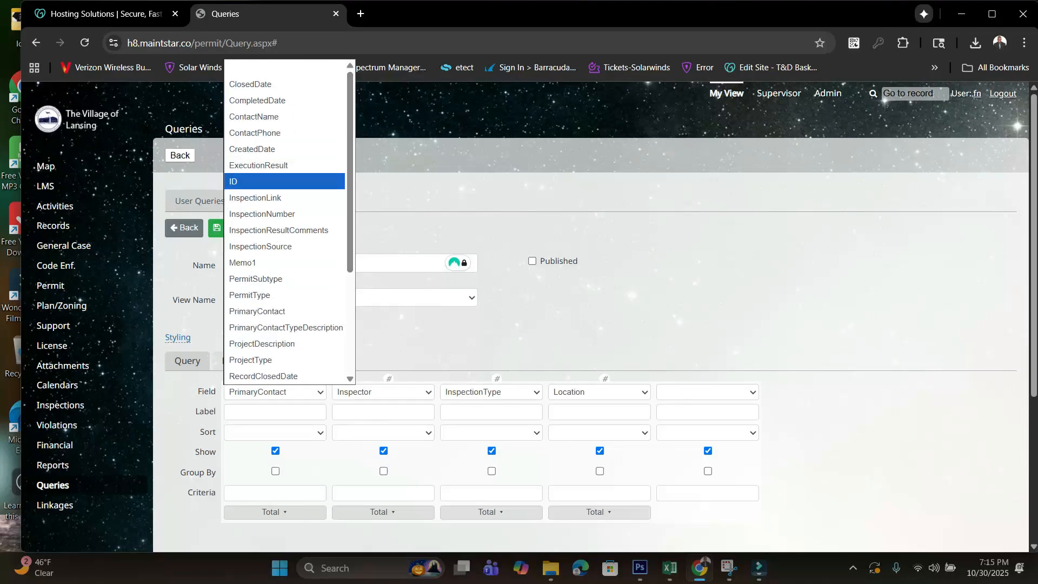
pyautogui.press('Escape')
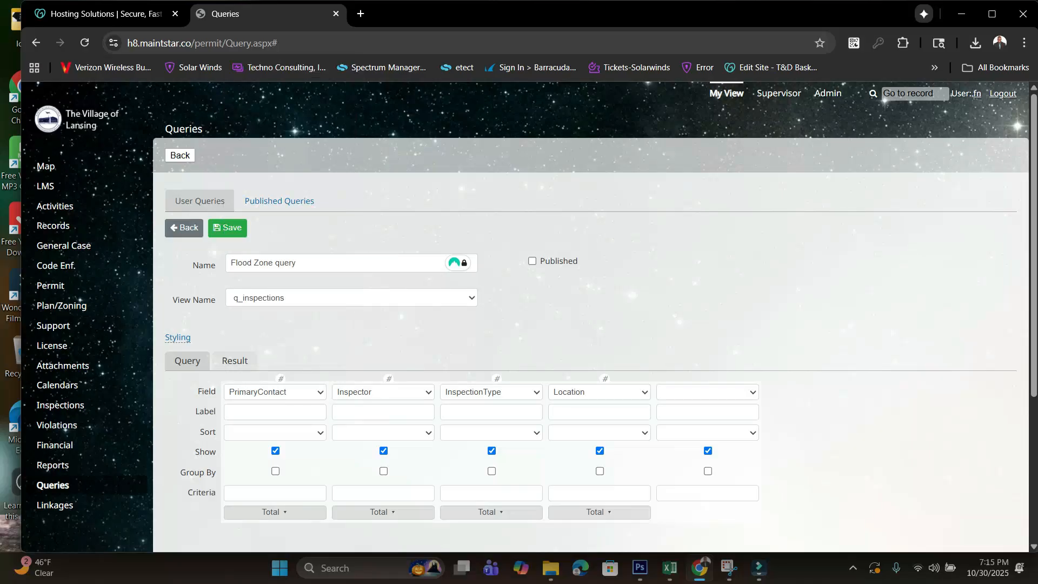
pyautogui.click(383, 392)
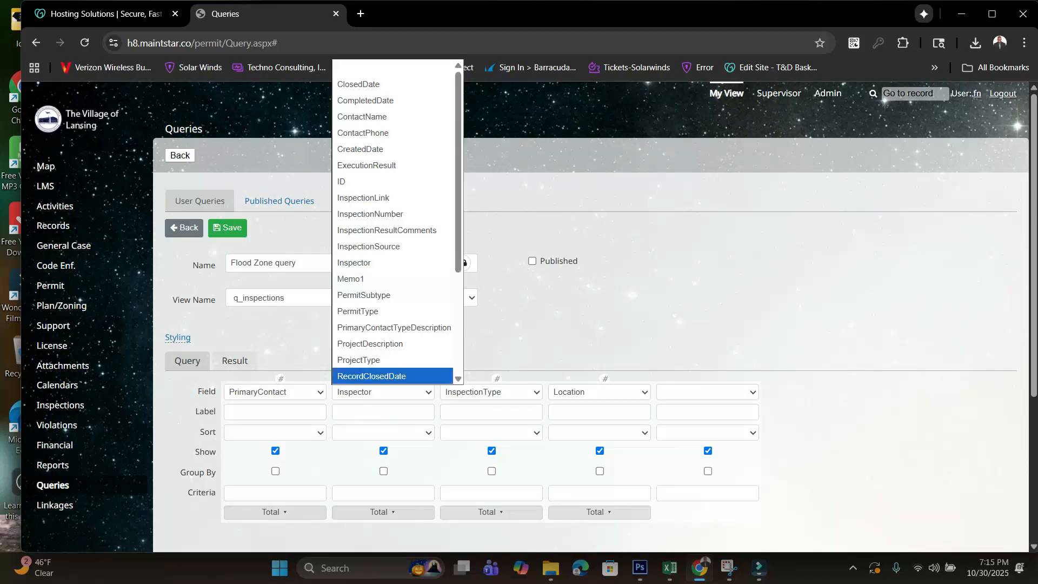
pyautogui.click(383, 392)
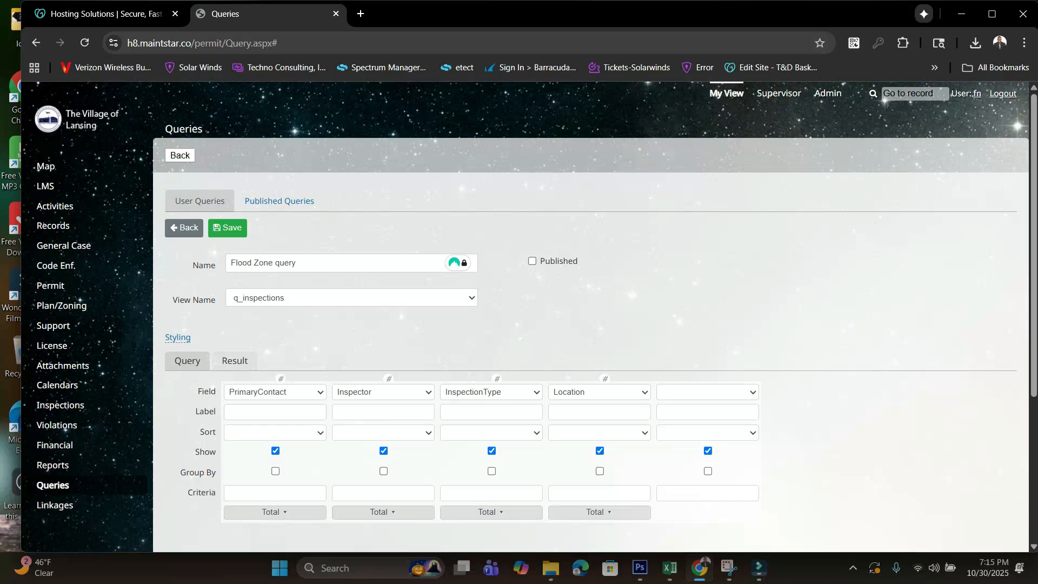
# - Move the InspectionType column ahead of PrimaryContact, check the reordered results and return to the query design
pyautogui.moveTo(497, 378); pyautogui.dragTo(278, 378)
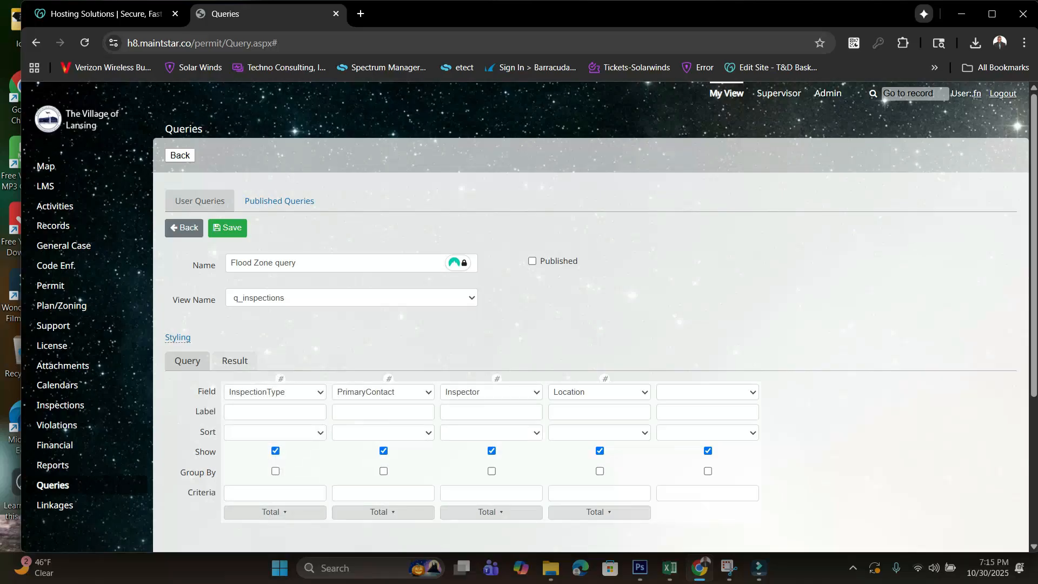
pyautogui.click(234, 360)
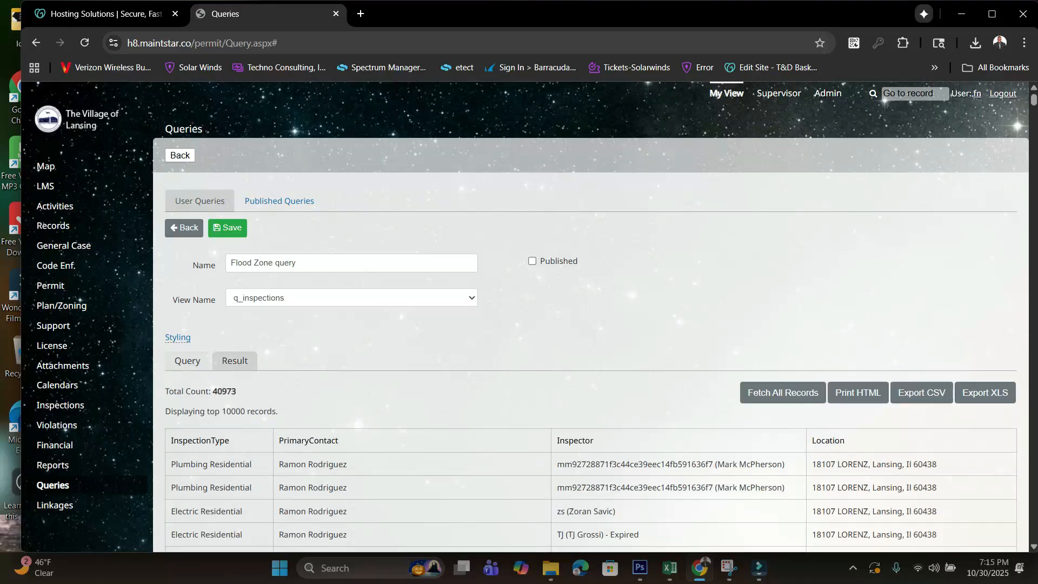
pyautogui.click(187, 361)
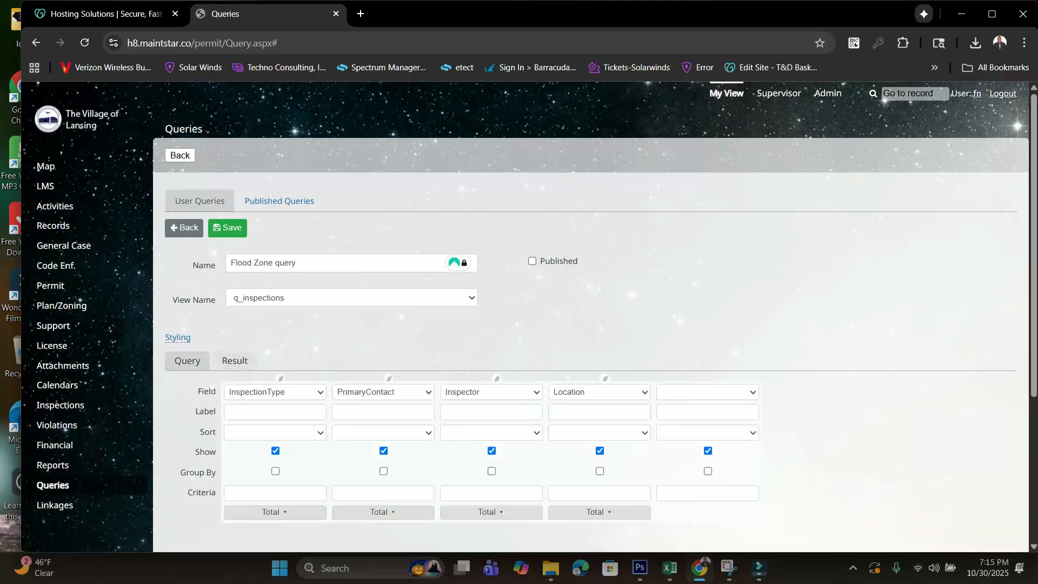